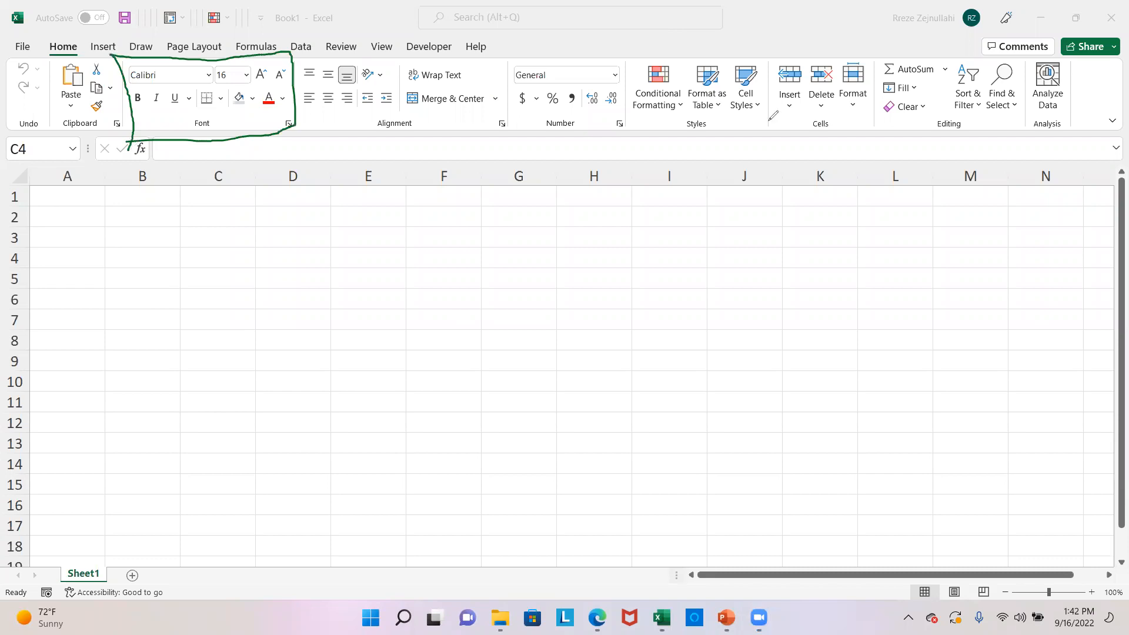
{"action": "left_click", "coordinate": [768, 121]}
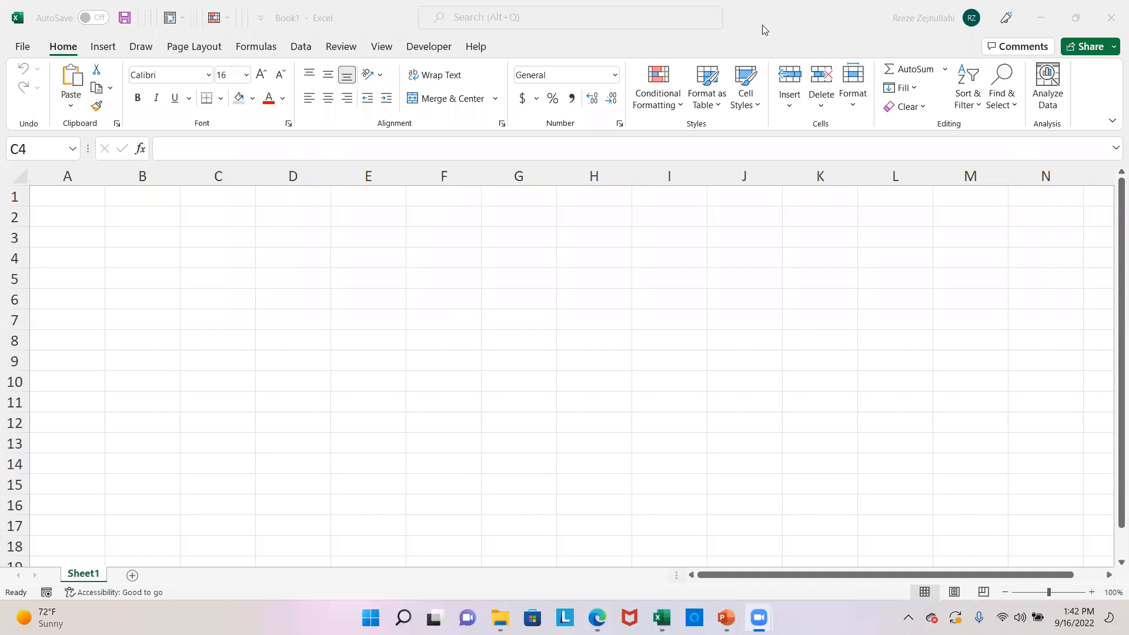
- Enter the column headers Name in A1 and Year Started in B1
{"action": "left_click", "coordinate": [80, 200]}
{"action": "key", "text": "BackSpace"}
{"action": "left_click", "coordinate": [79, 200]}
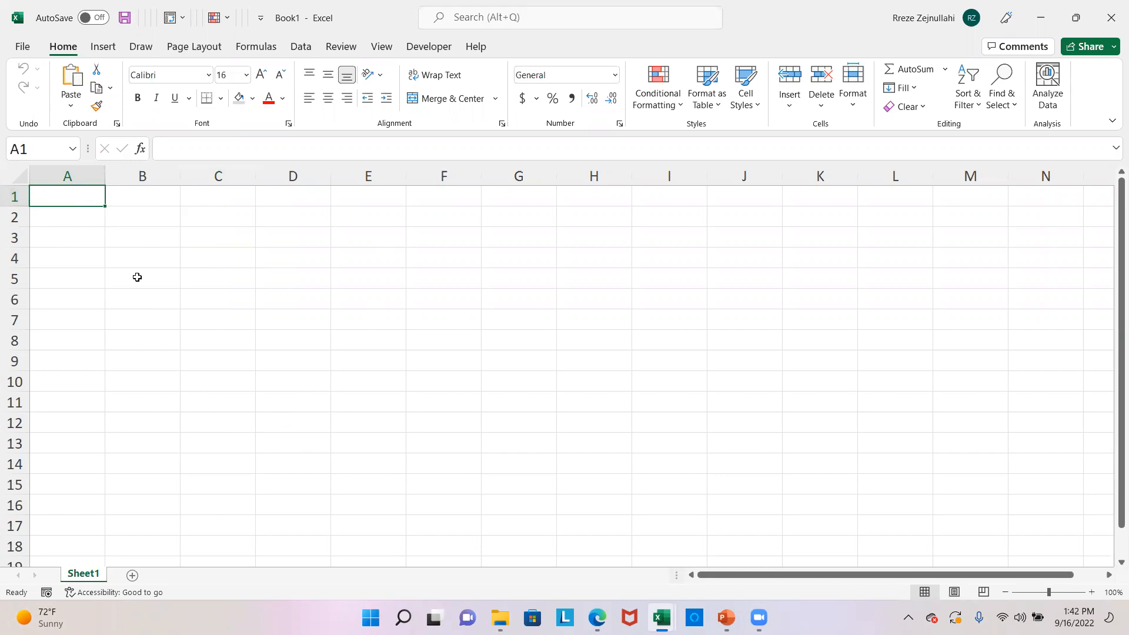
{"action": "type", "text": "Name"}
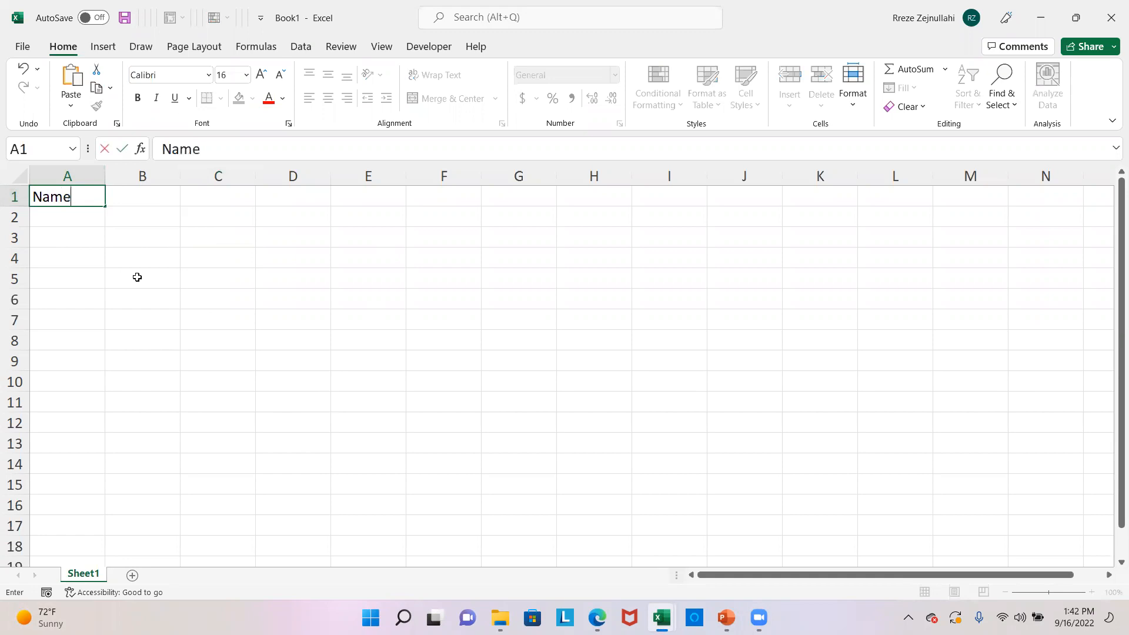
{"action": "key", "text": "Tab"}
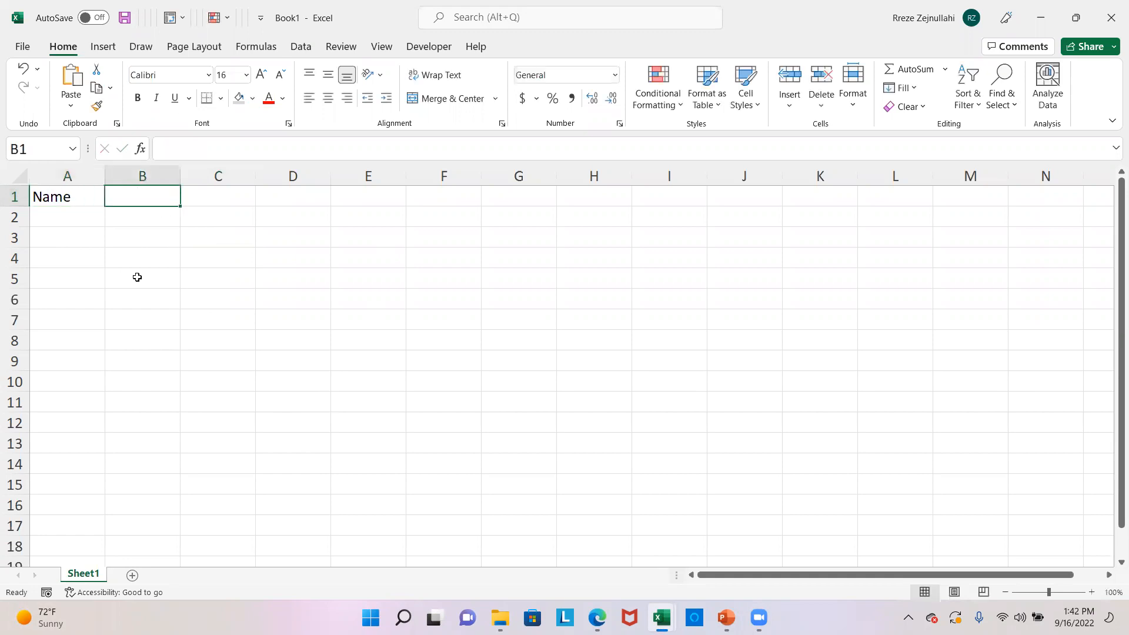
{"action": "type", "text": "Yea"}
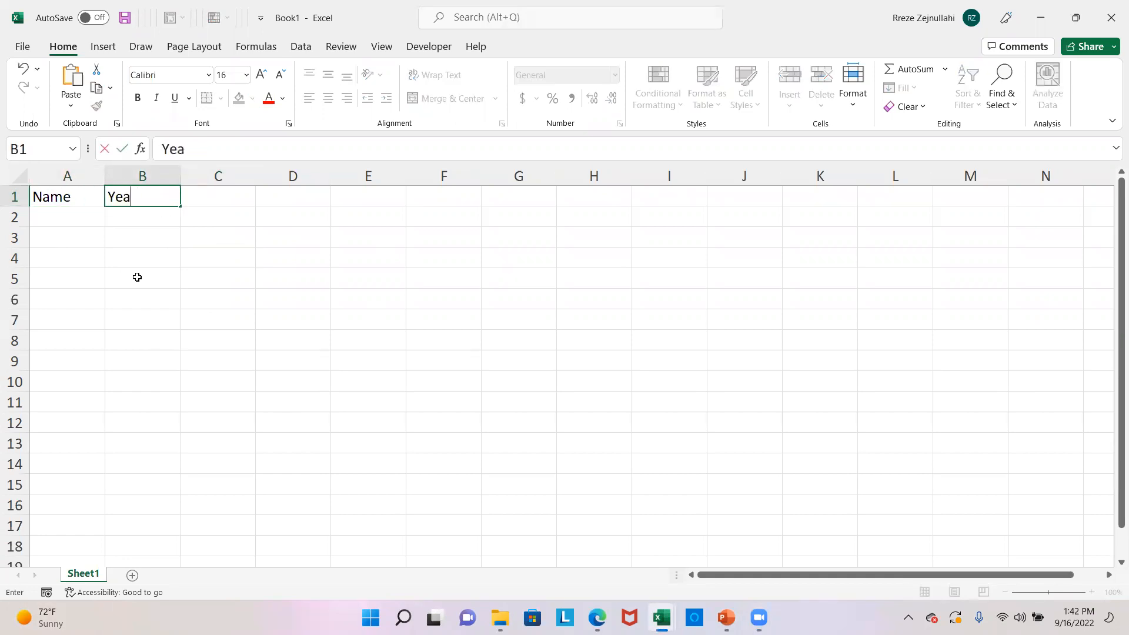
{"action": "type", "text": "r Started"}
{"action": "key", "text": "Tab"}
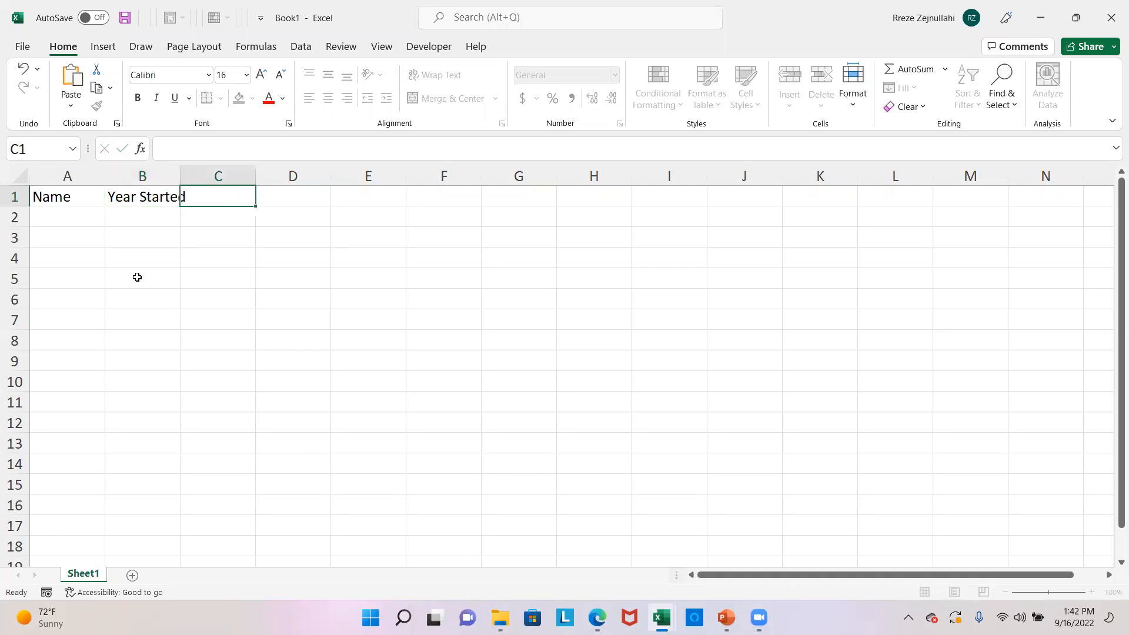
- Fill C1:F1 with the headers Quarter 1 through Quarter 4 and autofit the width of column B
{"action": "type", "text": "Quarter 1"}
{"action": "key", "text": "Tab"}
{"action": "type", "text": "Quarter 2"}
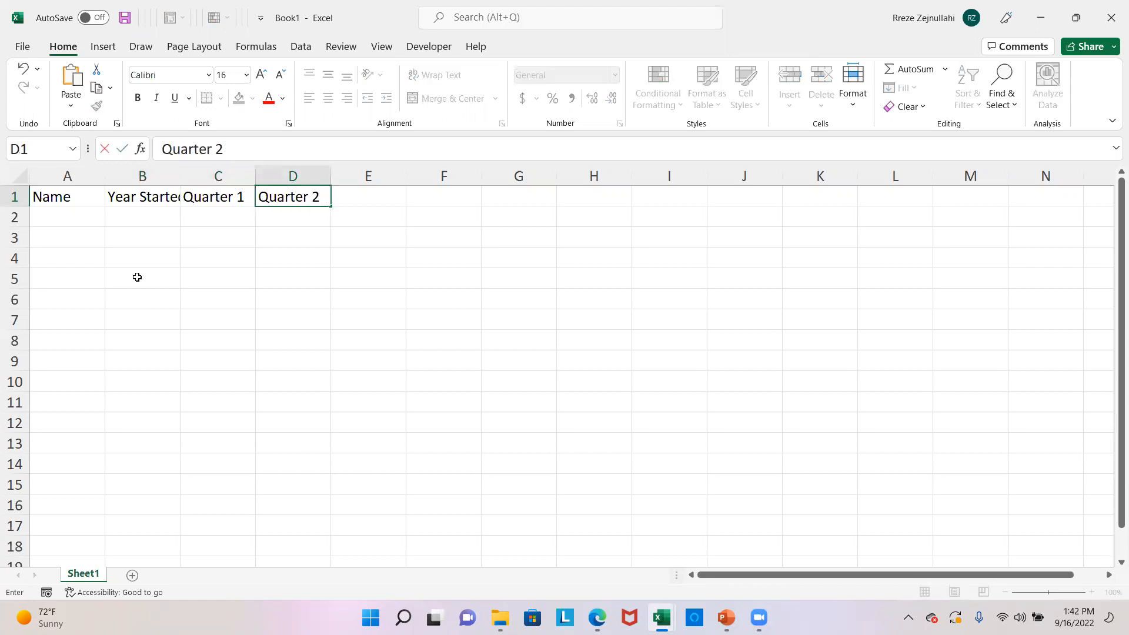
{"action": "left_click_drag", "start_coordinate": [233, 197], "coordinate": [451, 207]}
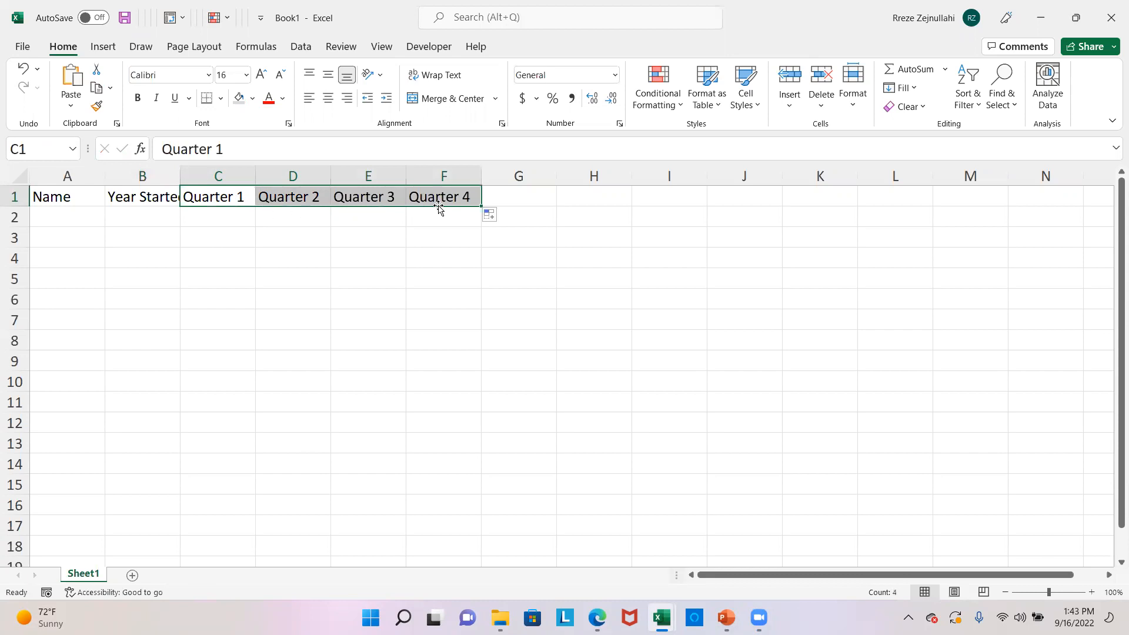
{"action": "double_click", "coordinate": [180, 176]}
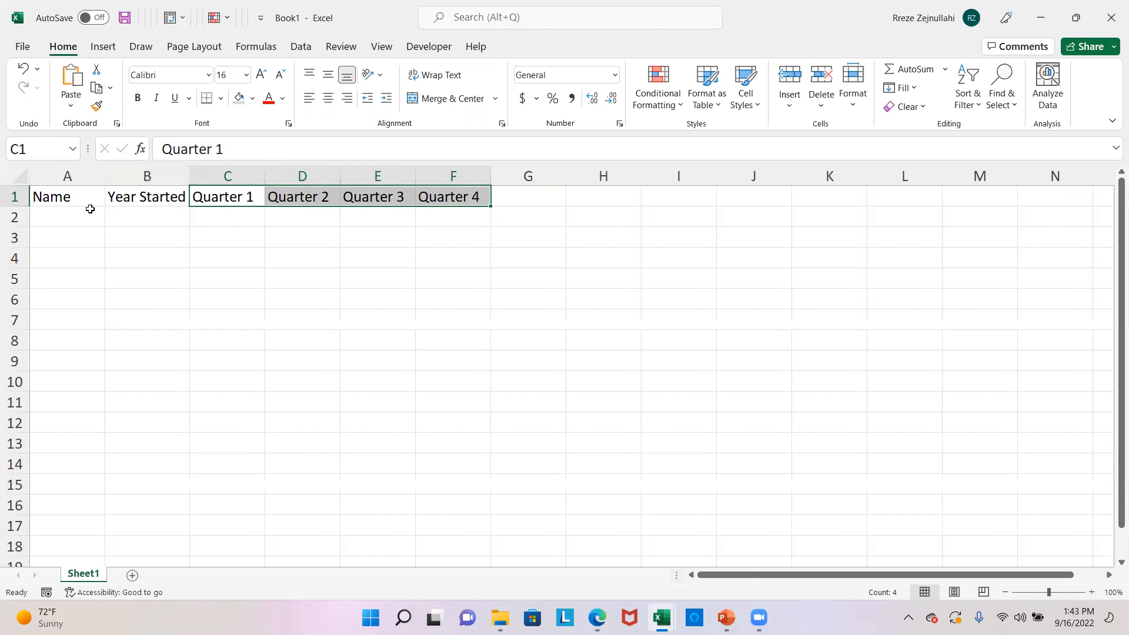
- Enter four people's first names in A2:A5 under the Name header
{"action": "left_click", "coordinate": [65, 218]}
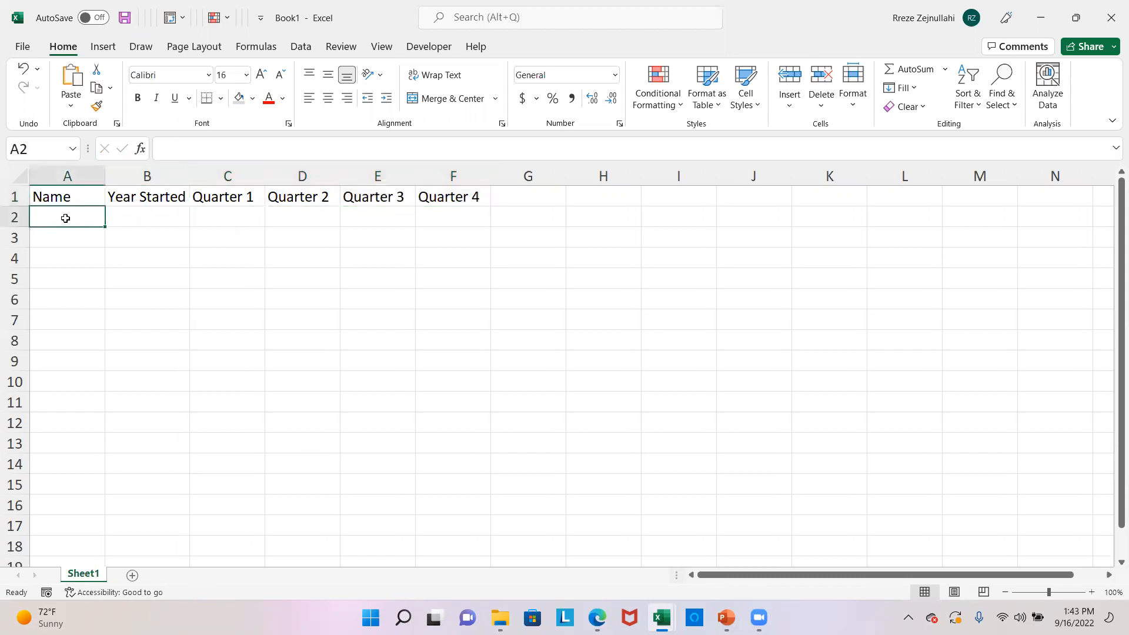
{"action": "type", "text": "Angie"}
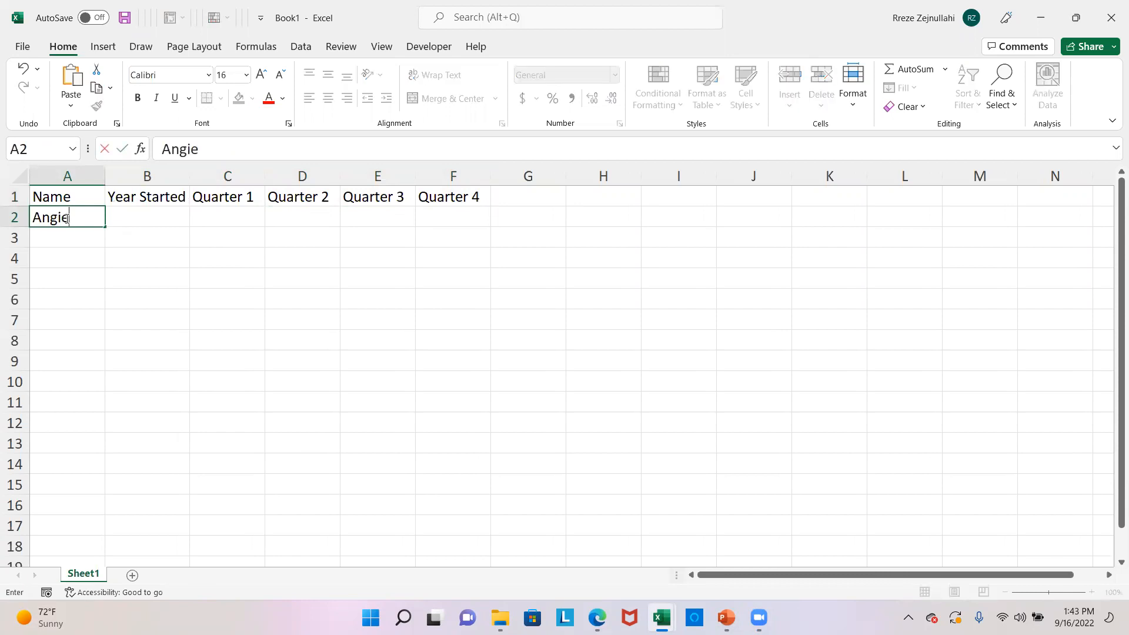
{"action": "key", "text": "Return"}
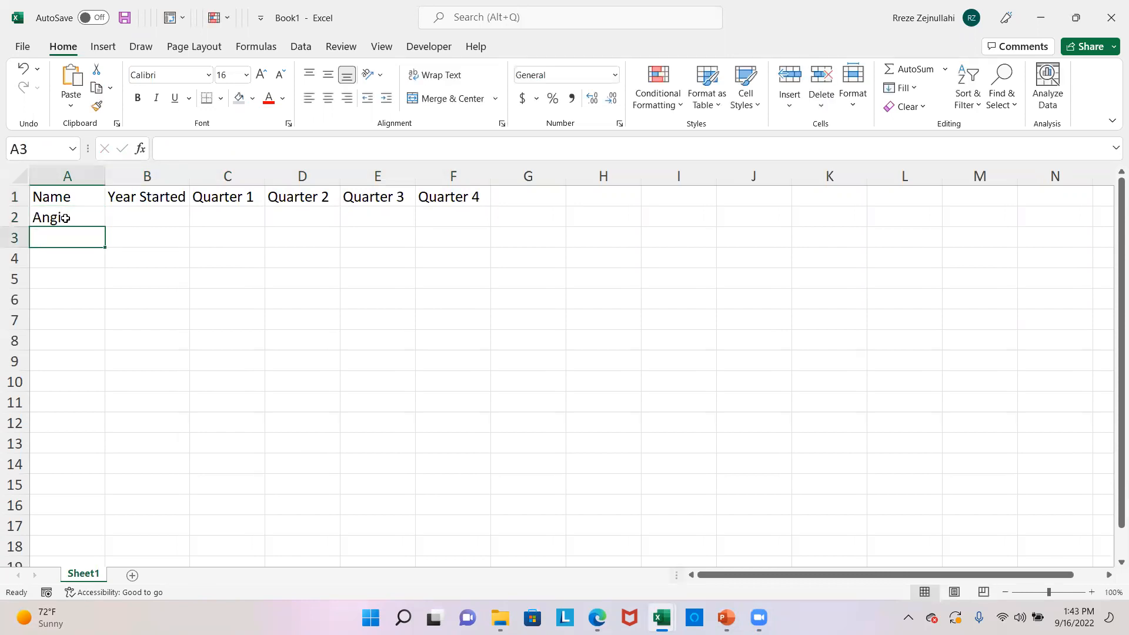
{"action": "type", "text": "Derek"}
{"action": "key", "text": "Return"}
{"action": "type", "text": "Justin"}
{"action": "key", "text": "Return"}
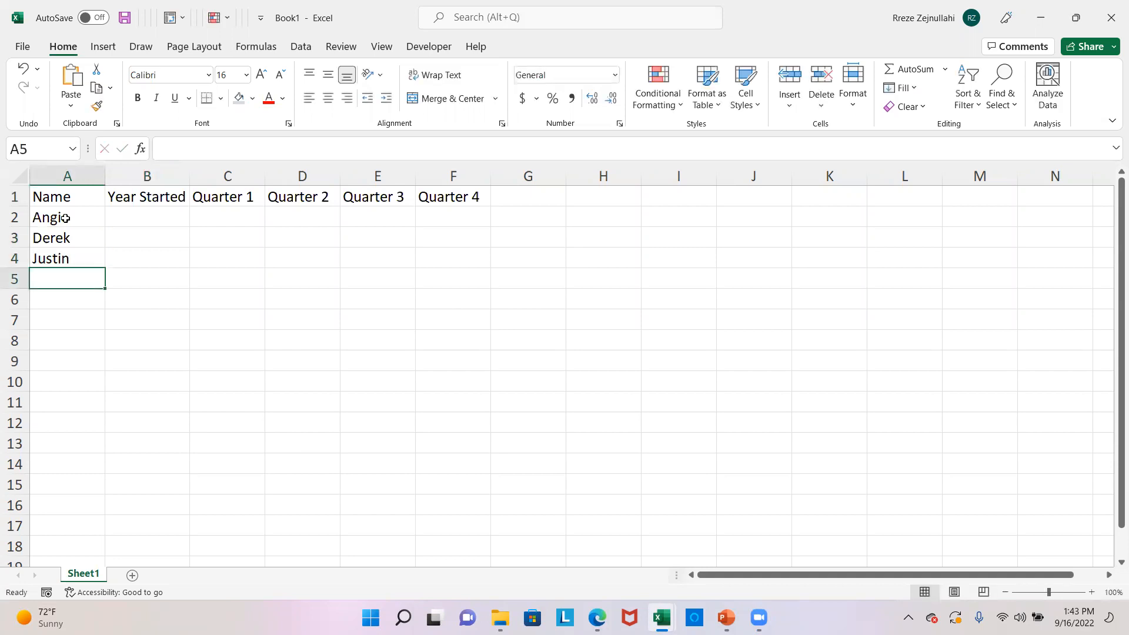
{"action": "type", "text": "Jessica"}
{"action": "key", "text": "Tab"}
- Enter the start years 2015, 2019, 2014 and 2010 in B2:B5
{"action": "key", "text": "Up"}
{"action": "key", "text": "Up"}
{"action": "key", "text": "Up"}
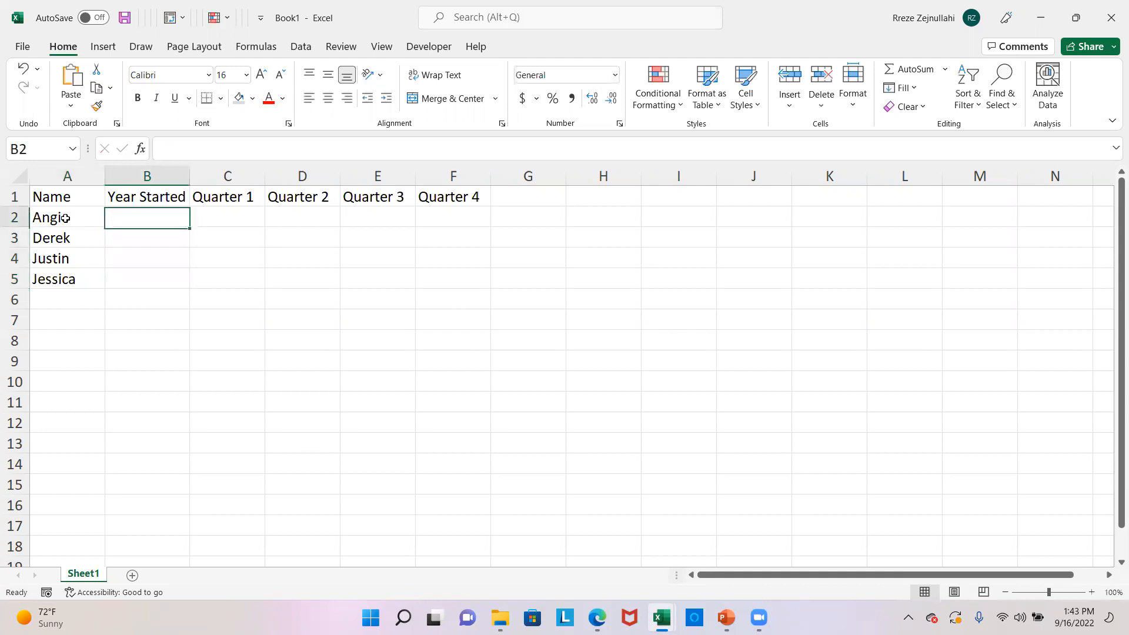
{"action": "type", "text": "2015"}
{"action": "key", "text": "Return"}
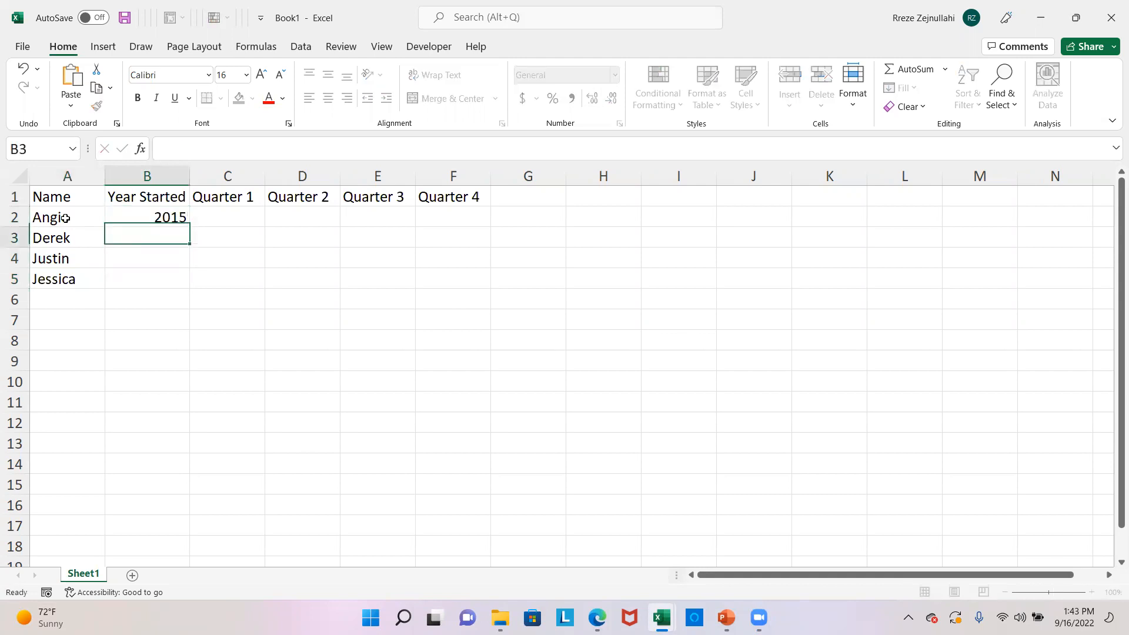
{"action": "type", "text": "209"}
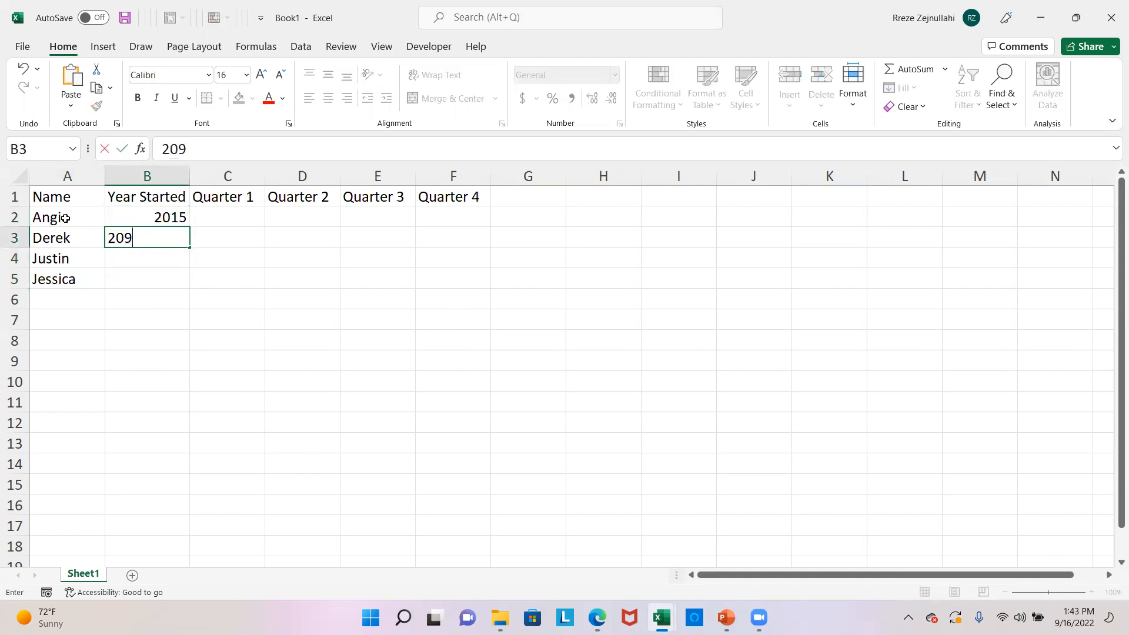
{"action": "key", "text": "BackSpace"}
{"action": "type", "text": "19"}
{"action": "key", "text": "Return"}
{"action": "type", "text": "2014"}
{"action": "key", "text": "Return"}
{"action": "type", "text": "2010"}
{"action": "key", "text": "Tab"}
- Enter the formula =RANDBETWEEN(10000,2000) in C2 under Quarter 1
{"action": "key", "text": "Up"}
{"action": "key", "text": "Up"}
{"action": "key", "text": "Up"}
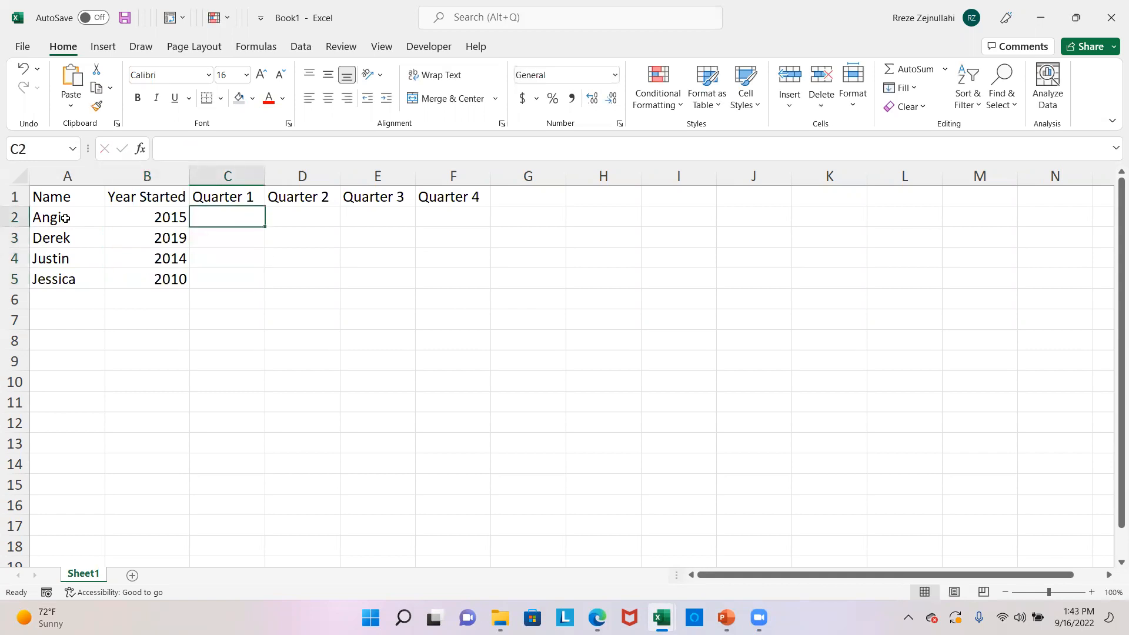
{"action": "type", "text": "=randb"}
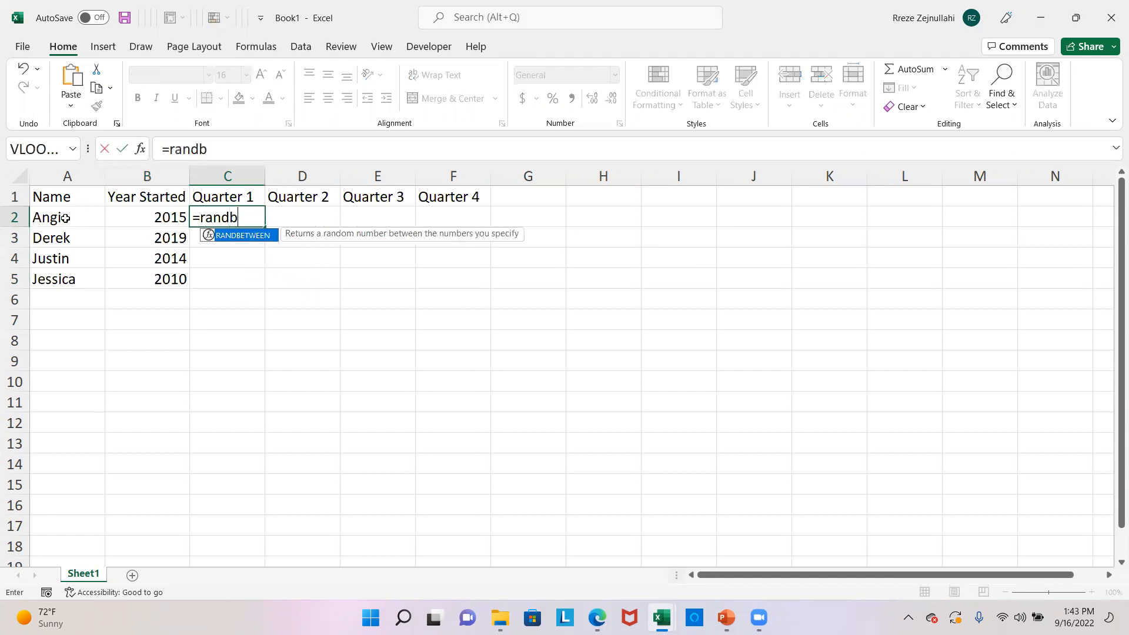
{"action": "key", "text": "BackSpace"}
{"action": "type", "text": "betweee"}
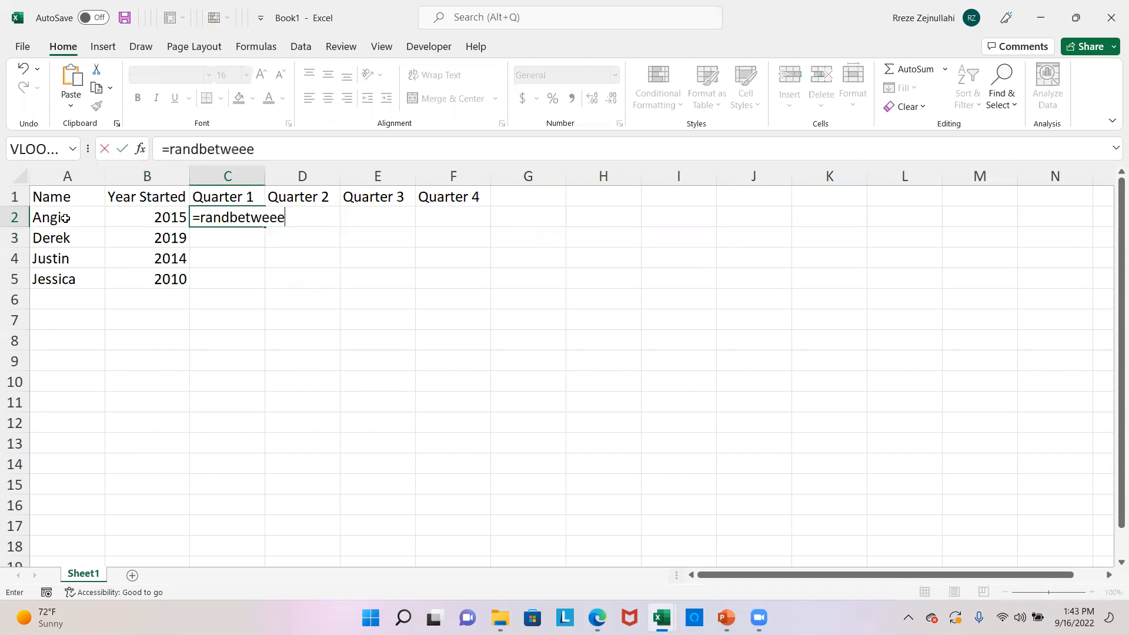
{"action": "key", "text": "BackSpace"}
{"action": "type", "text": "N"}
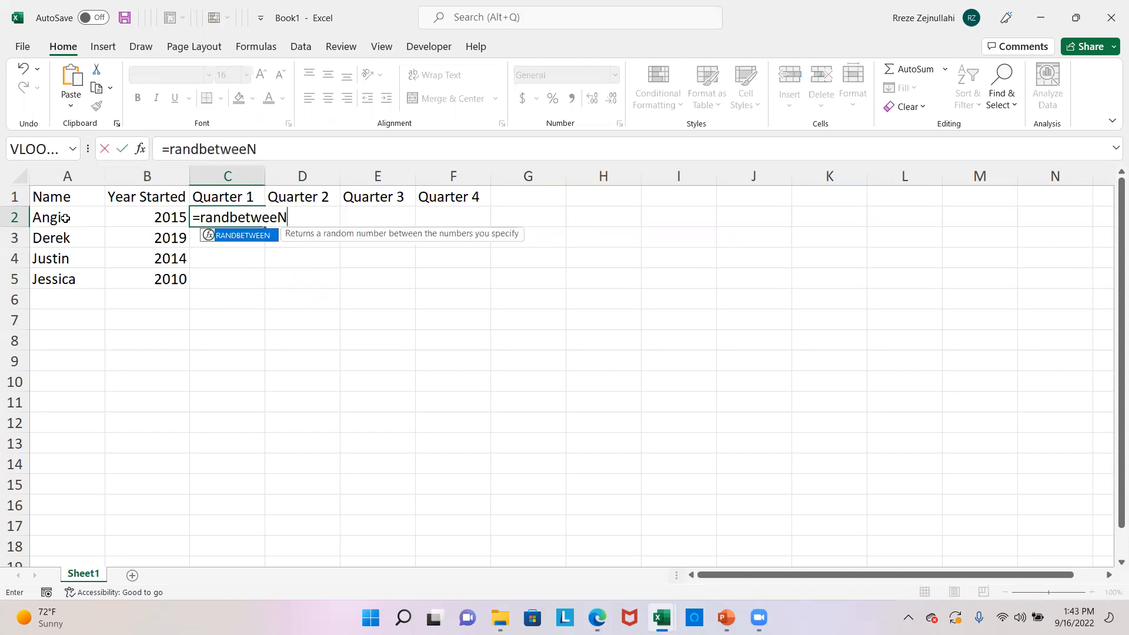
{"action": "key", "text": "BackSpace"}
{"action": "type", "text": "n("}
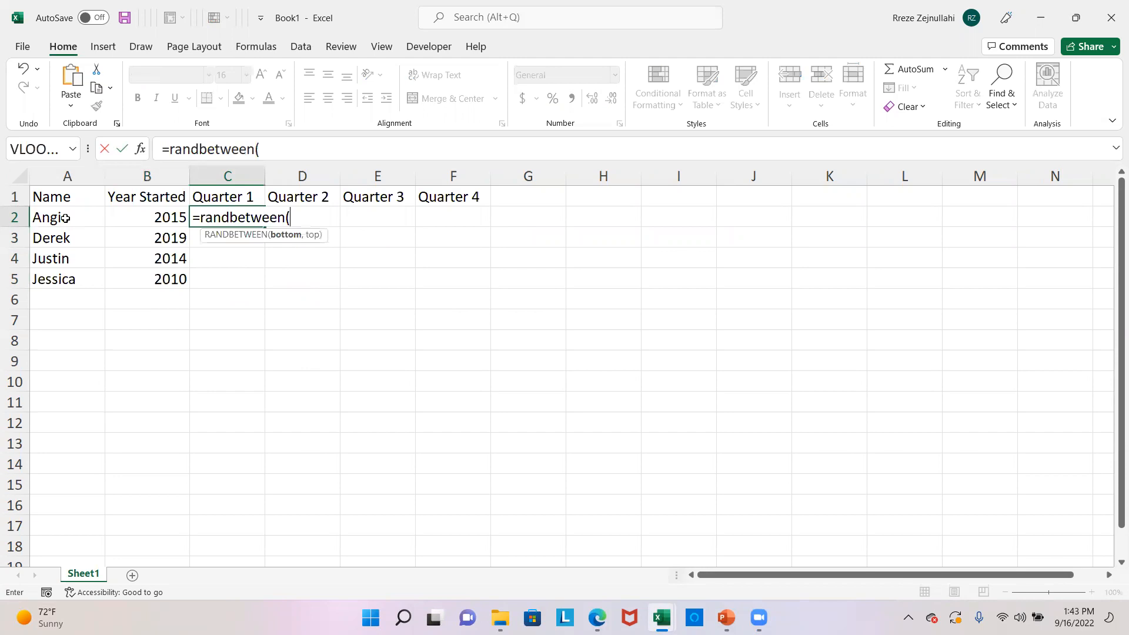
{"action": "type", "text": "10000,2000)"}
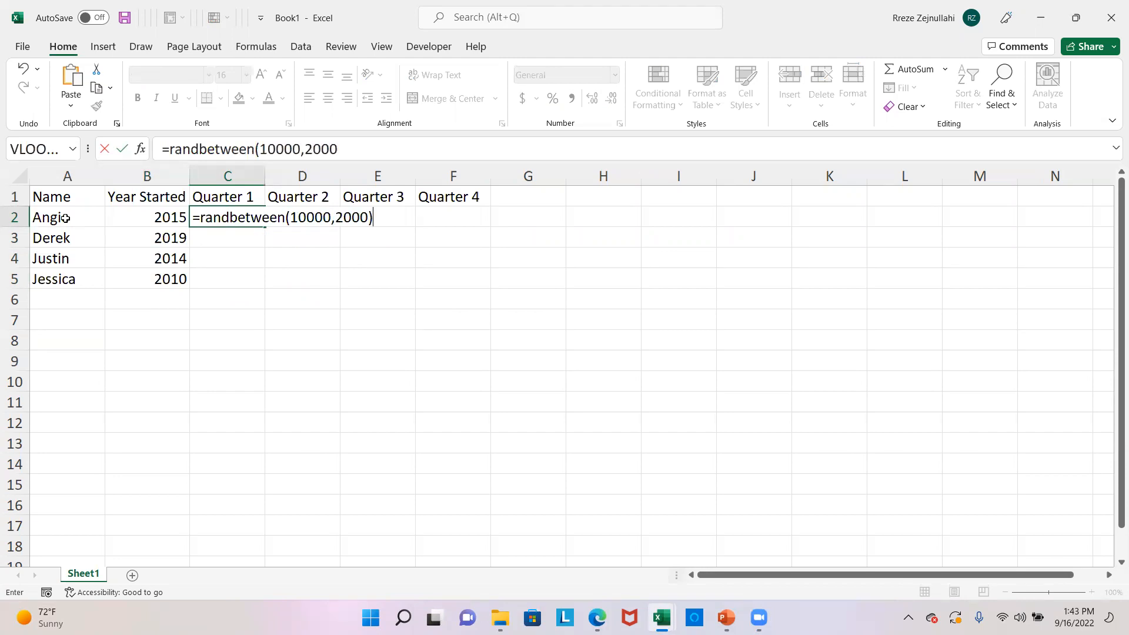
{"action": "key", "text": "Return"}
- Correct the upper bound of the RANDBETWEEN formula in C2 to 20000
{"action": "key", "text": "Up"}
{"action": "left_click", "coordinate": [341, 150]}
{"action": "left_click", "coordinate": [341, 150]}
{"action": "type", "text": "0"}
{"action": "key", "text": "Return"}
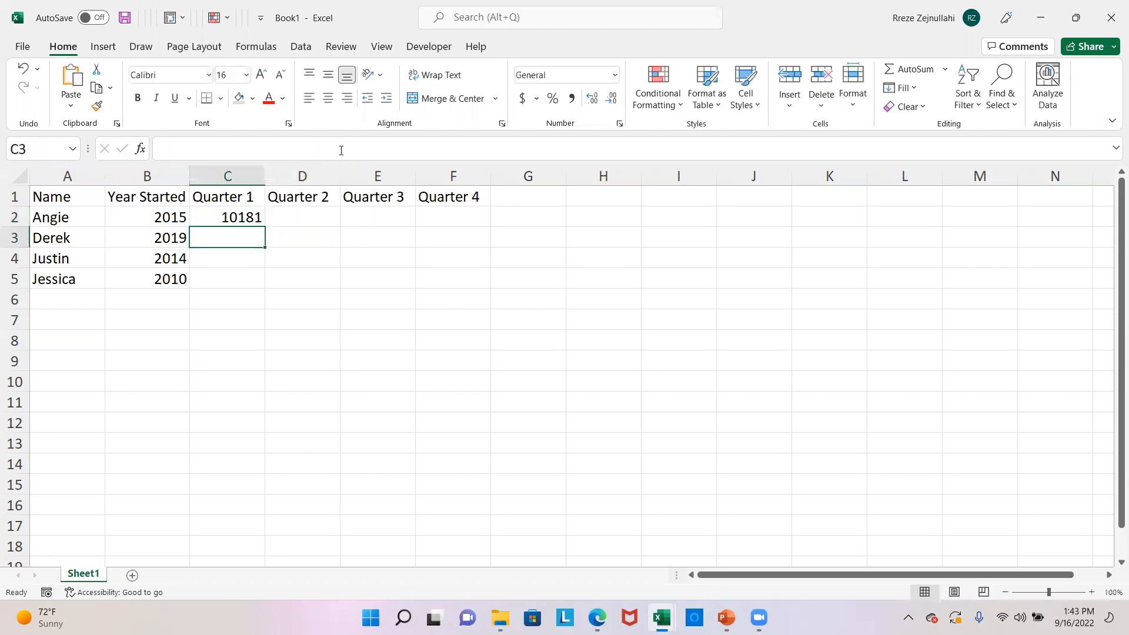
- Fill the C2 formula across C2:F5 and replace the formulas there with their static values
{"action": "left_click", "coordinate": [261, 219]}
{"action": "left_click_drag", "start_coordinate": [266, 226], "coordinate": [486, 279]}
{"action": "key", "text": "ctrl+c"}
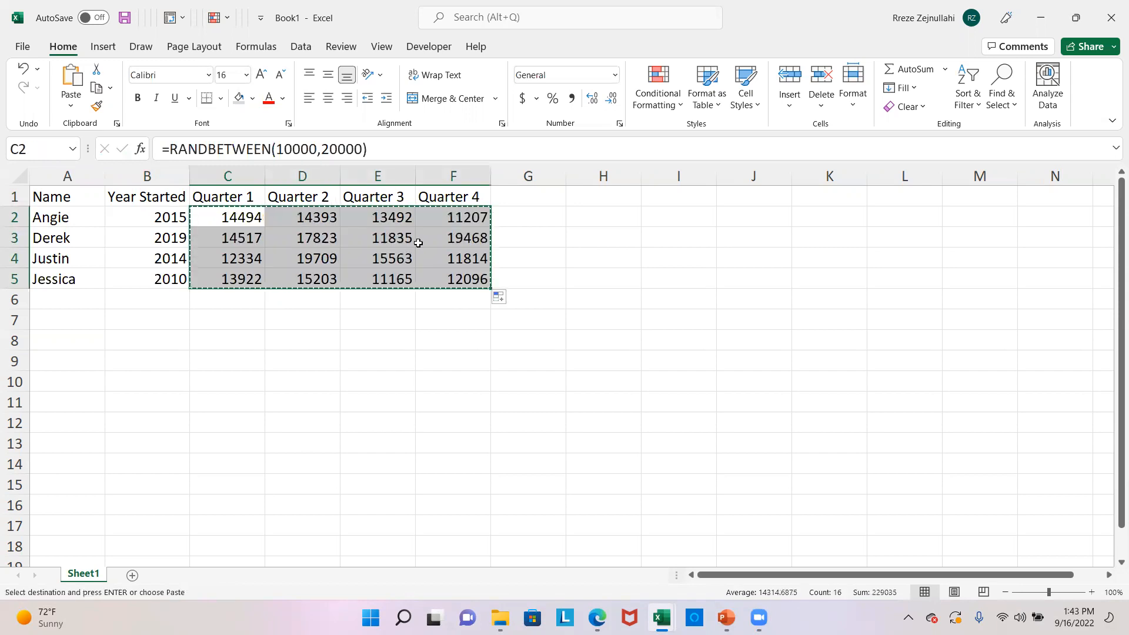
{"action": "left_click", "coordinate": [243, 219]}
{"action": "right_click", "coordinate": [243, 218]}
{"action": "left_click", "coordinate": [298, 258]}
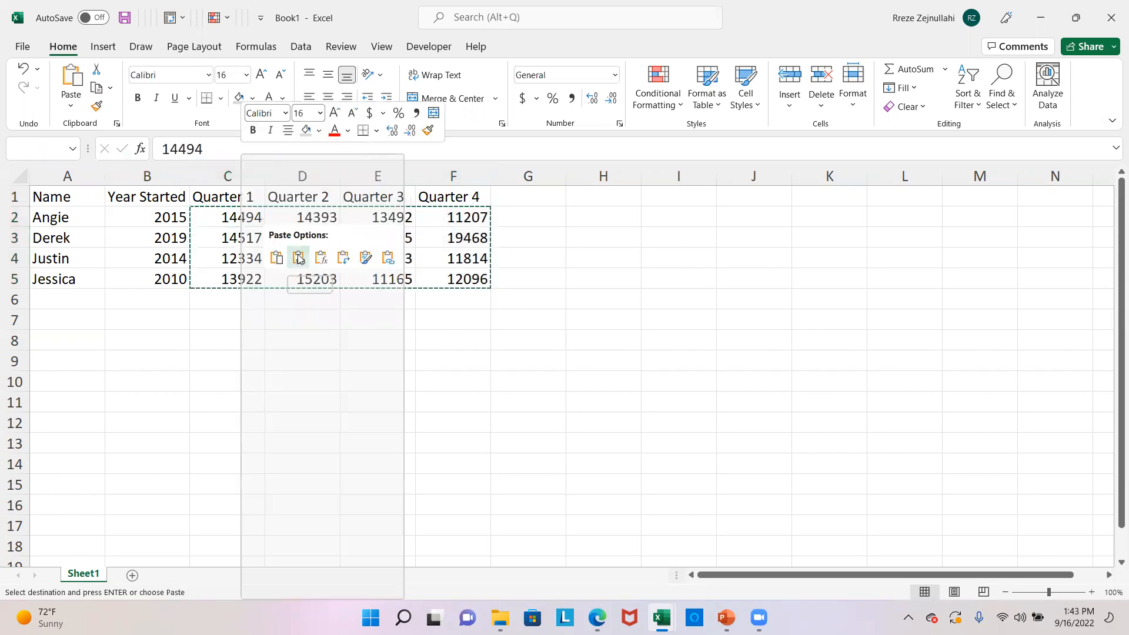
{"action": "right_click", "coordinate": [297, 257]}
{"action": "key", "text": "Escape"}
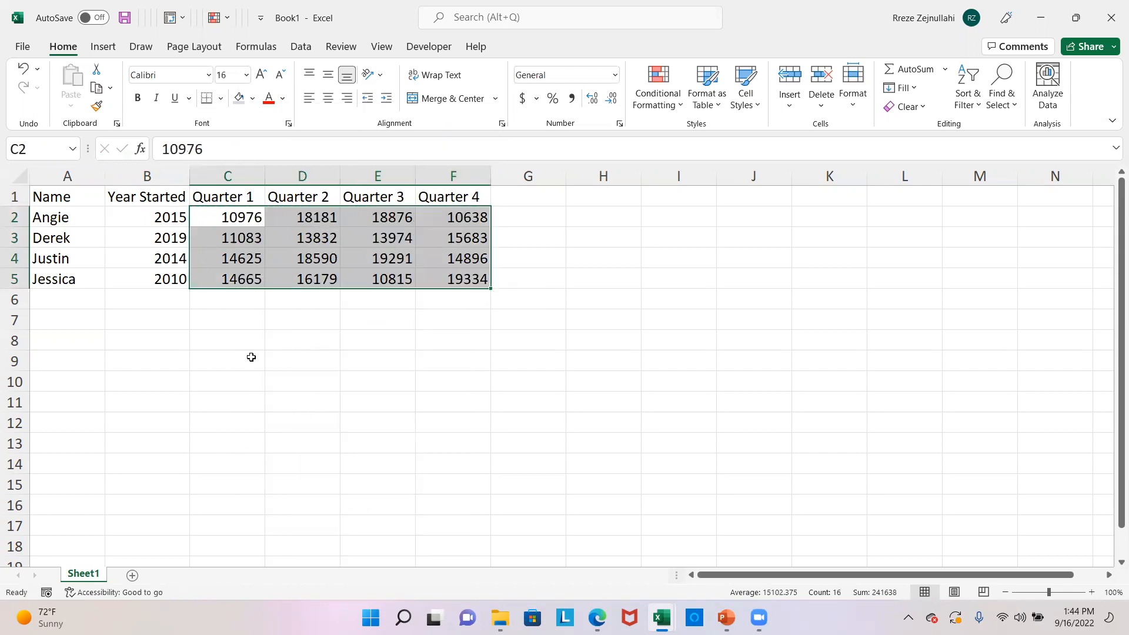
{"action": "left_click", "coordinate": [208, 345]}
- Set the font of the header row A1:F1 to Times New Roman
{"action": "left_click_drag", "start_coordinate": [62, 200], "coordinate": [422, 196]}
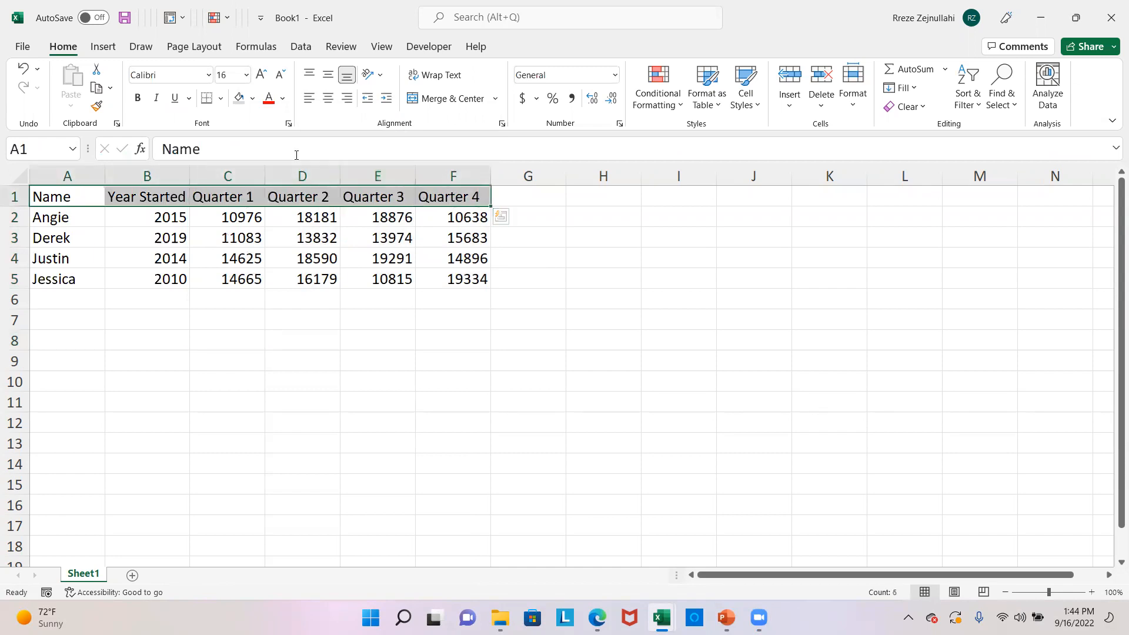
{"action": "left_click", "coordinate": [184, 74]}
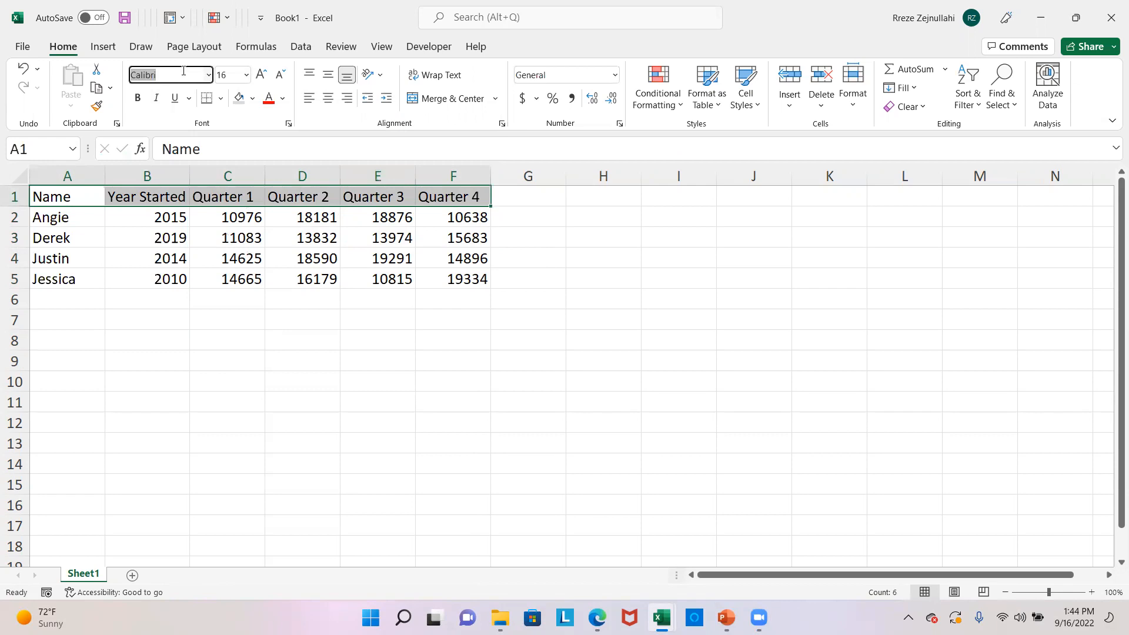
{"action": "type", "text": "Time"}
{"action": "key", "text": "Return"}
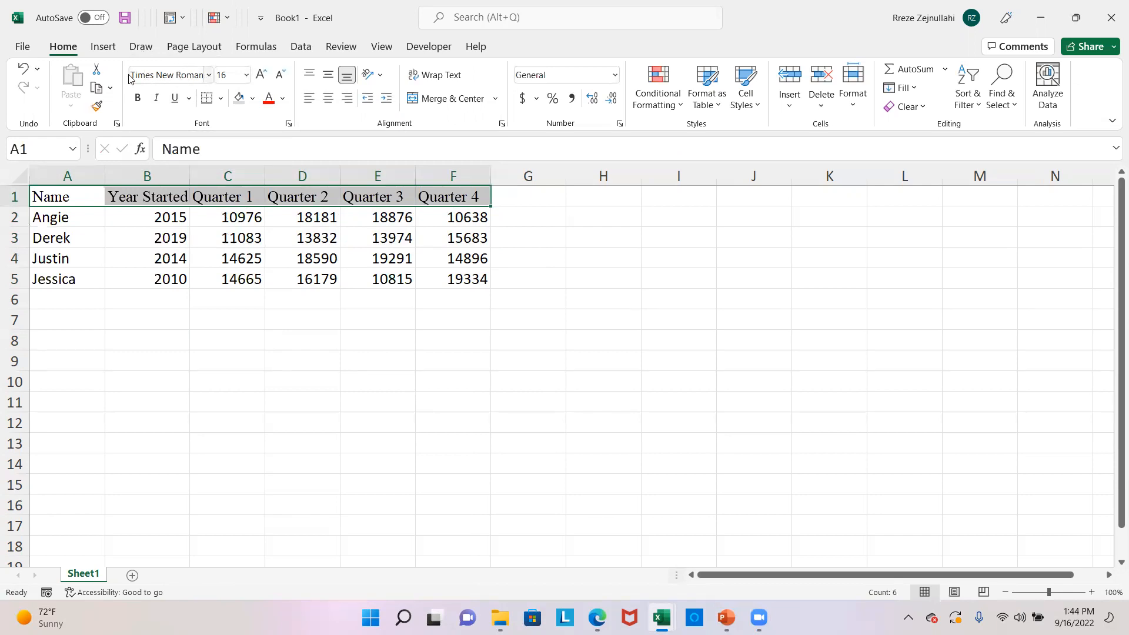
{"action": "left_click", "coordinate": [209, 75]}
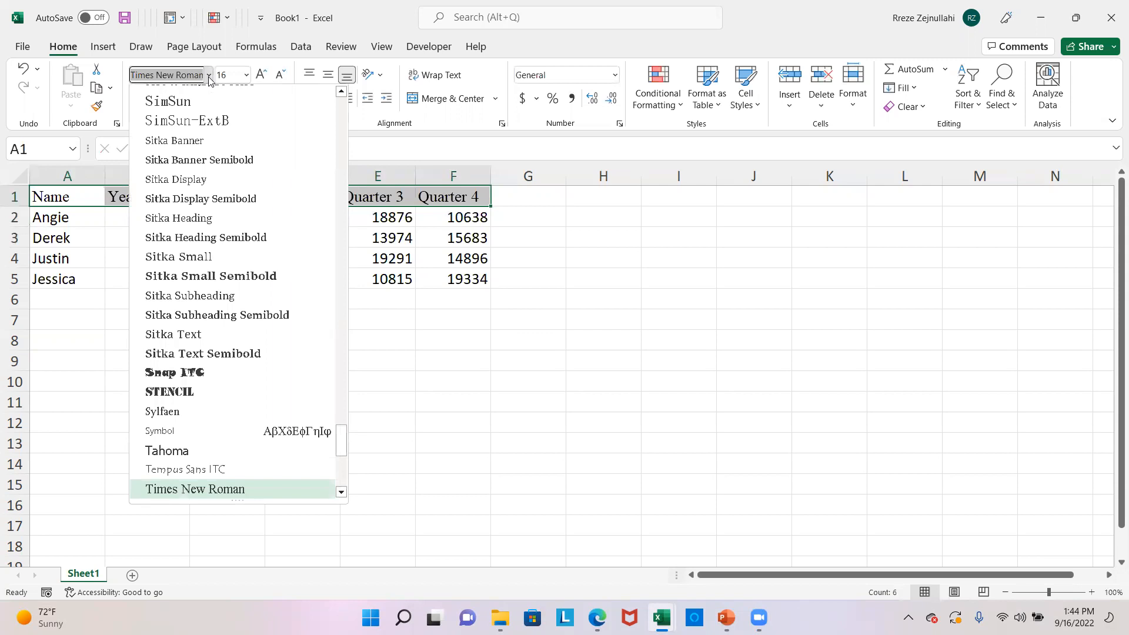
{"action": "left_click", "coordinate": [209, 75]}
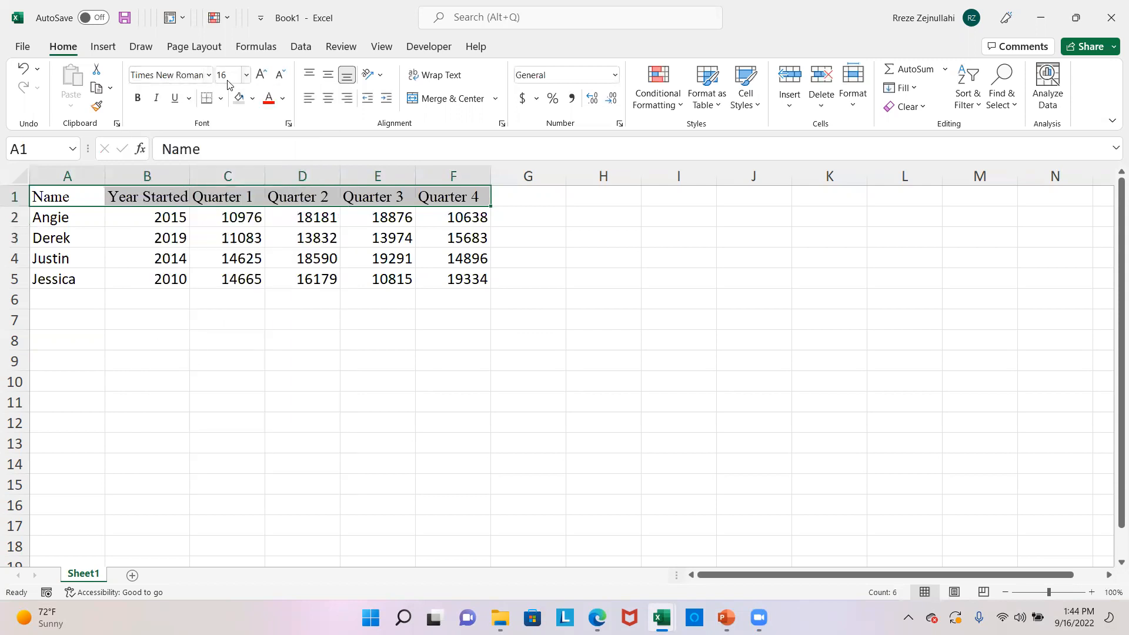
- Set the font size of the header row A1:F1 to 18
{"action": "left_click", "coordinate": [228, 77]}
{"action": "type", "text": "18"}
{"action": "key", "text": "Return"}
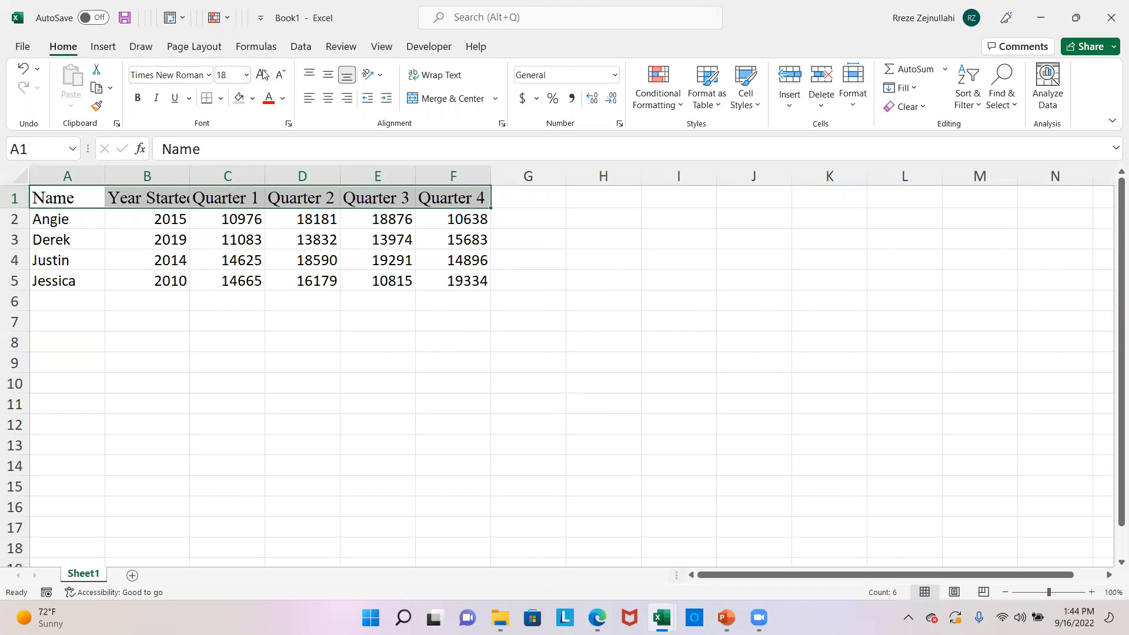
- Decrease the header row's font size to 16, increase it to 18, and decrease it to 16 again
{"action": "left_click", "coordinate": [282, 77]}
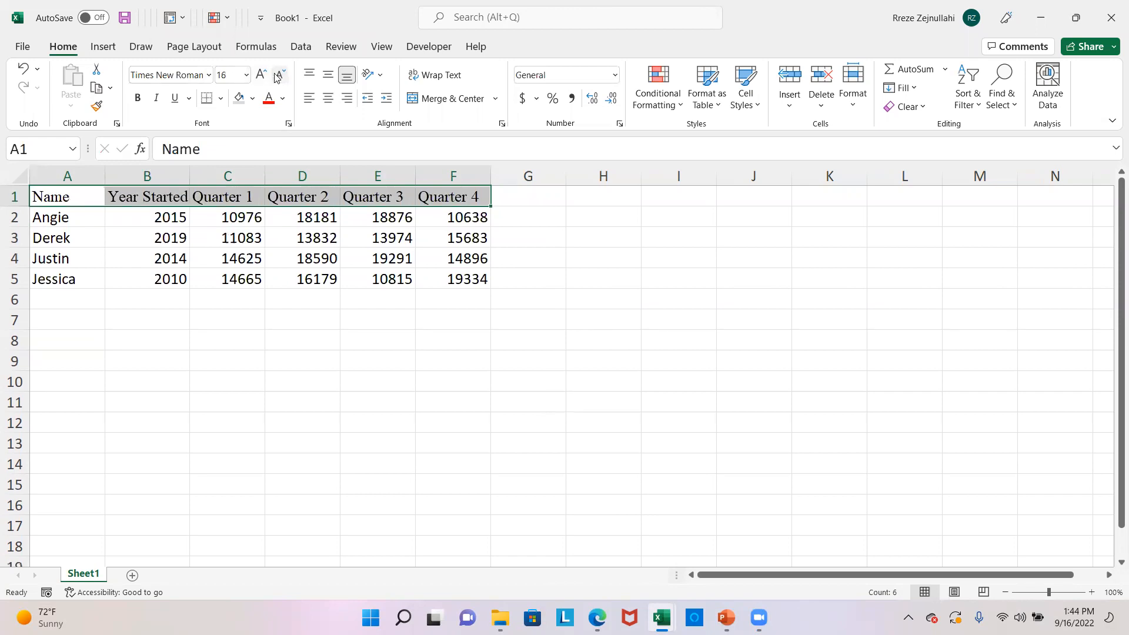
{"action": "left_click", "coordinate": [261, 74]}
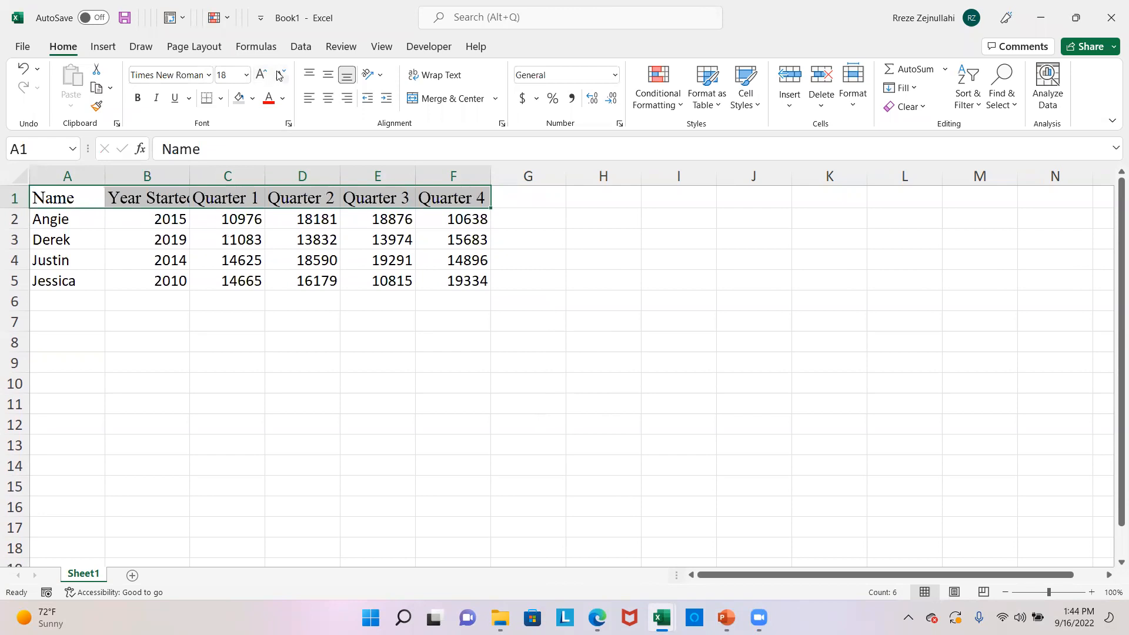
{"action": "left_click", "coordinate": [280, 76]}
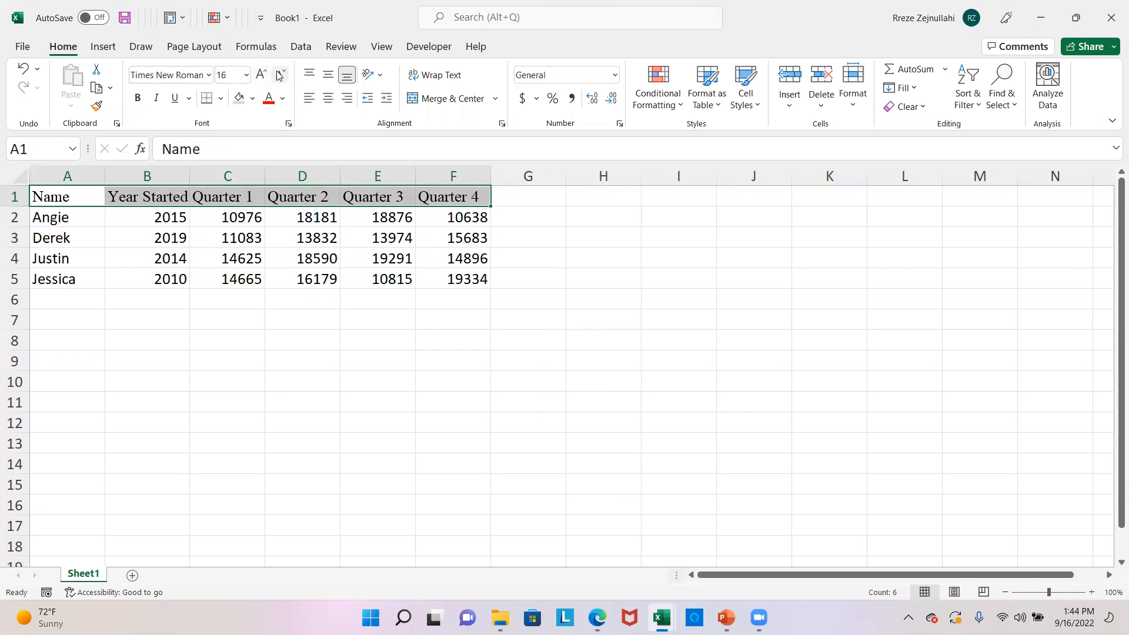
- Make the header row A1:F1 bold and the names in A2:A5 bold and italic
{"action": "left_click", "coordinate": [139, 98]}
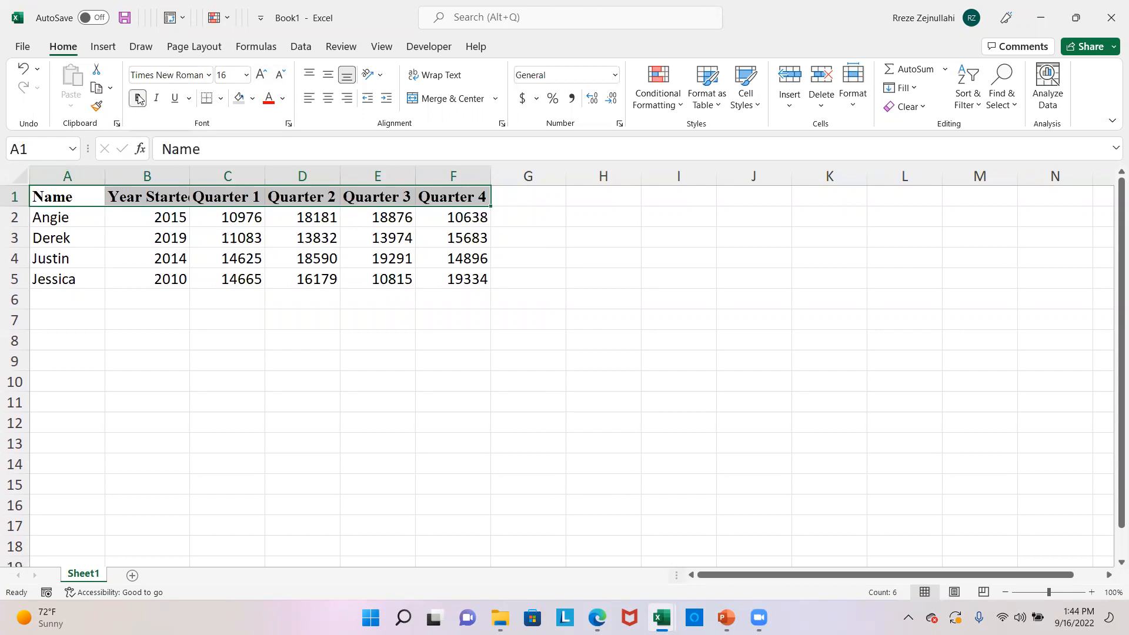
{"action": "left_click_drag", "start_coordinate": [78, 216], "coordinate": [63, 277]}
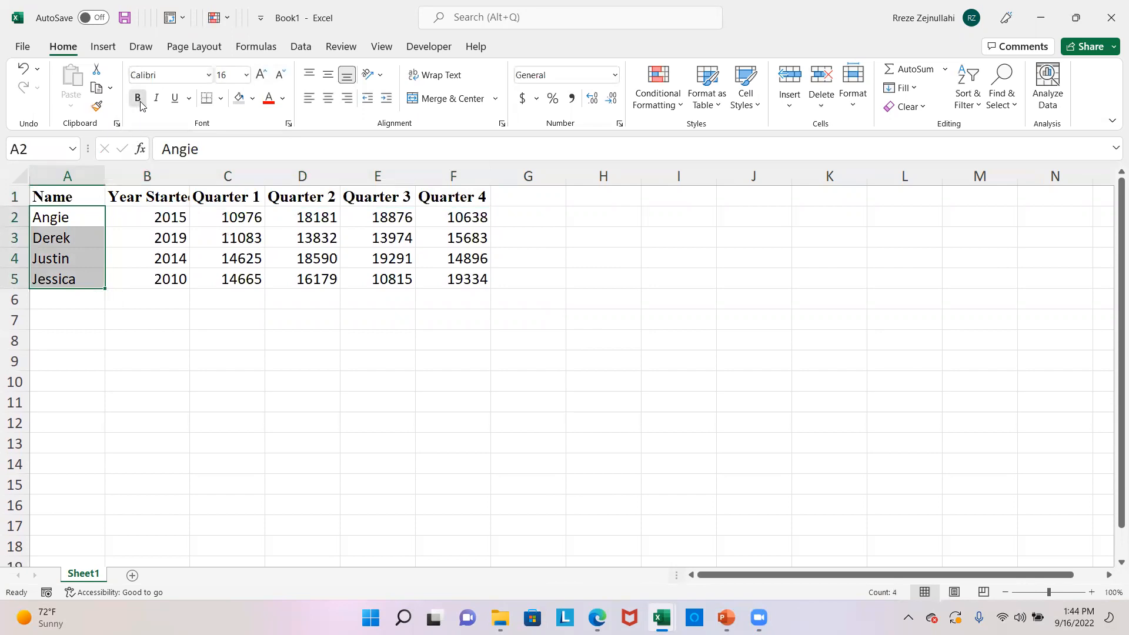
{"action": "left_click", "coordinate": [139, 98]}
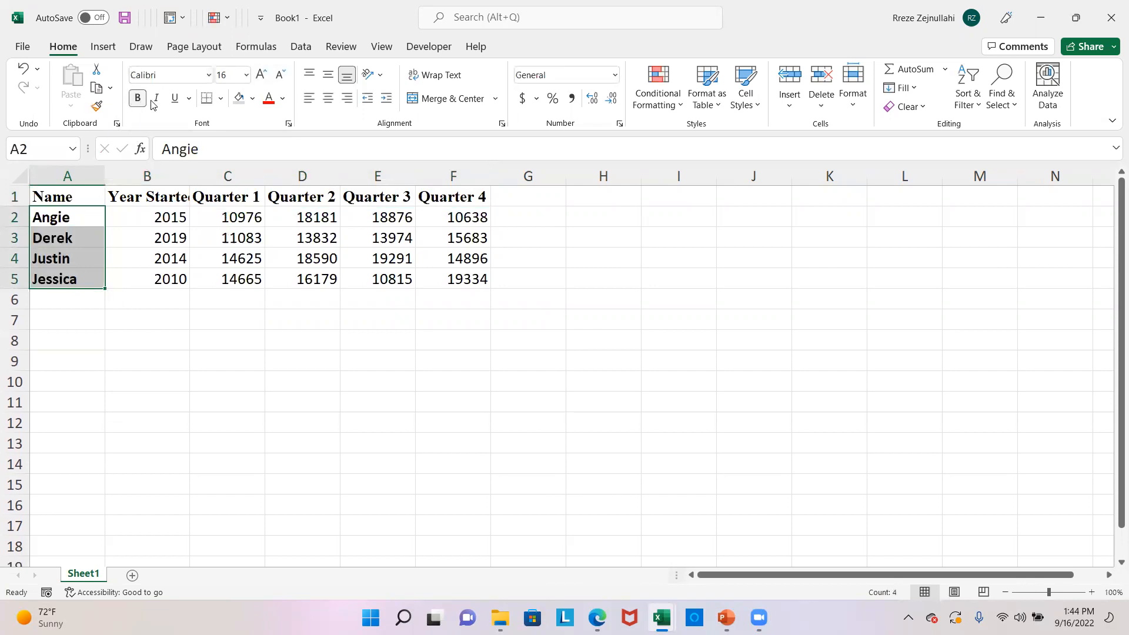
{"action": "left_click", "coordinate": [156, 99]}
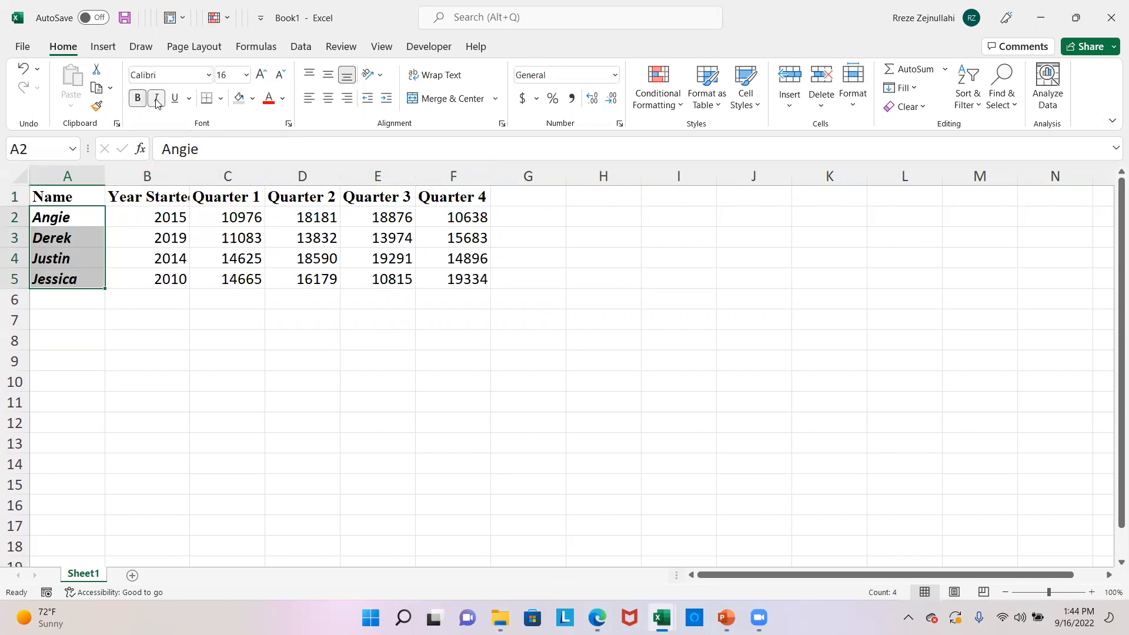
{"action": "left_click", "coordinate": [157, 99]}
{"action": "left_click", "coordinate": [157, 99]}
- Try a single and a double underline on the names in A2:A5 and remove the underlining
{"action": "left_click", "coordinate": [175, 98]}
{"action": "left_click", "coordinate": [176, 99]}
{"action": "left_click", "coordinate": [188, 98]}
{"action": "left_click", "coordinate": [206, 139]}
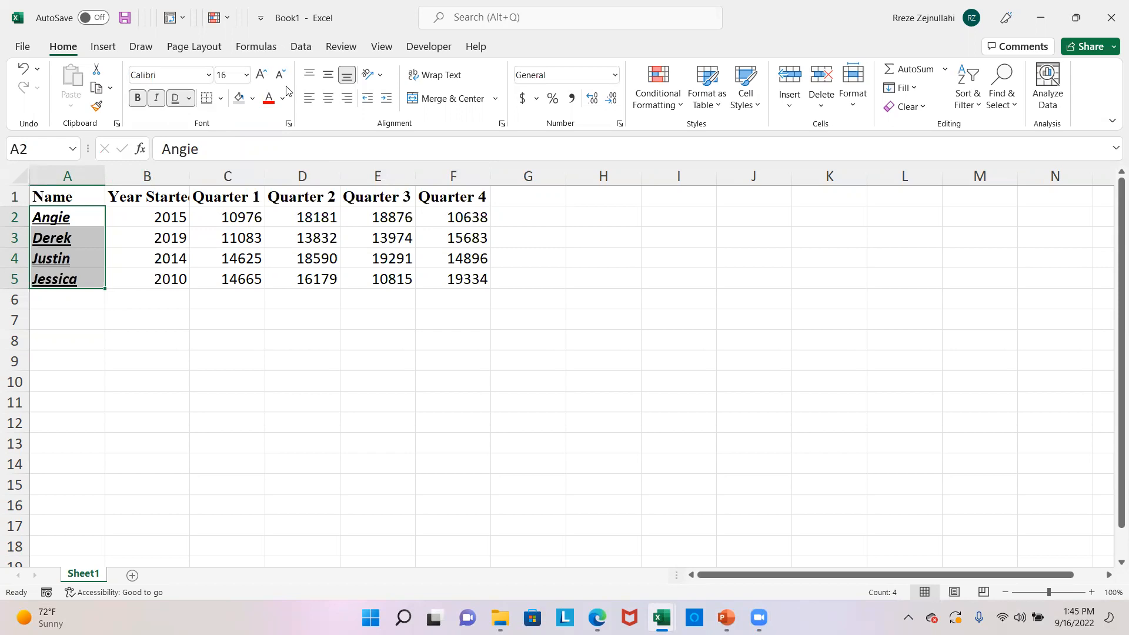
{"action": "left_click", "coordinate": [173, 100]}
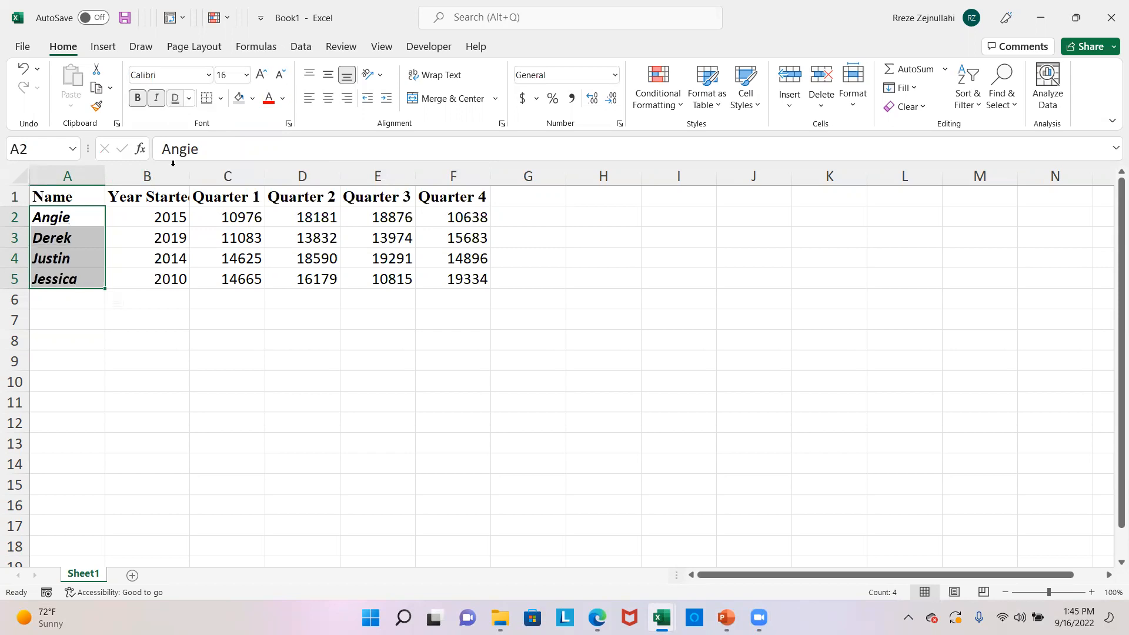
- Apply All Borders to the whole table A1:F5
{"action": "left_click_drag", "start_coordinate": [69, 198], "coordinate": [457, 278]}
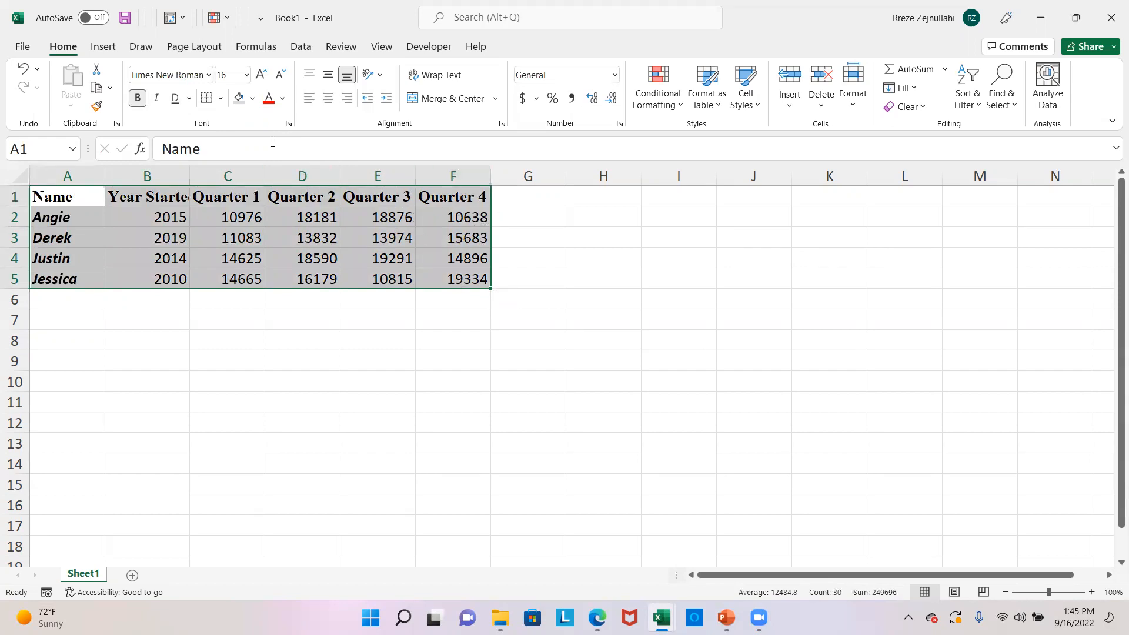
{"action": "left_click", "coordinate": [222, 100]}
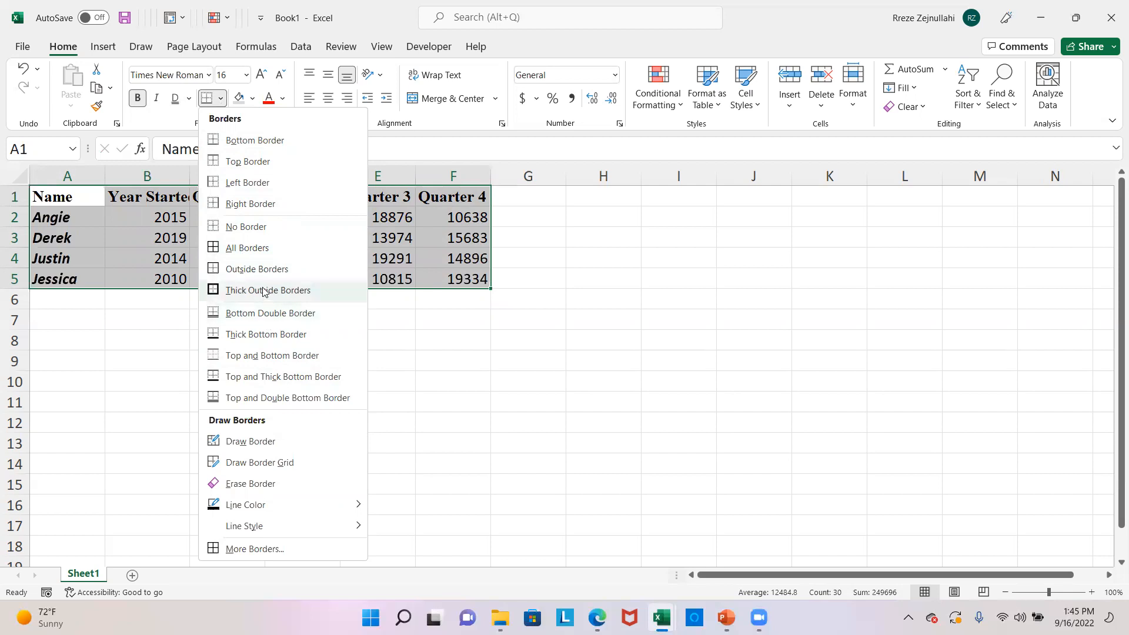
{"action": "left_click", "coordinate": [270, 250]}
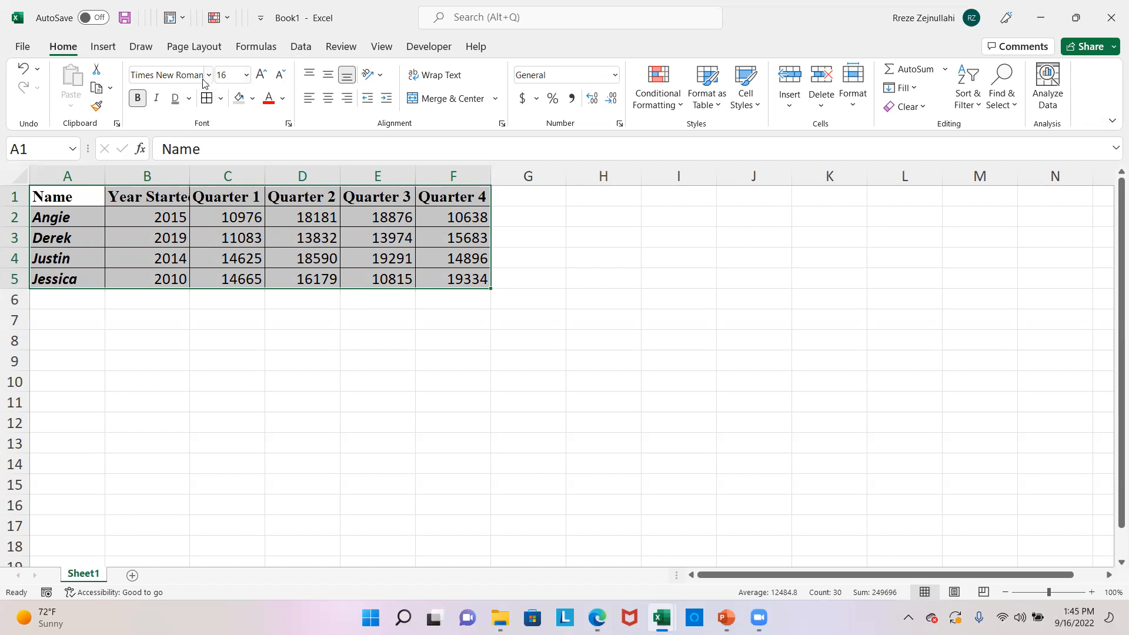
{"action": "left_click", "coordinate": [221, 99]}
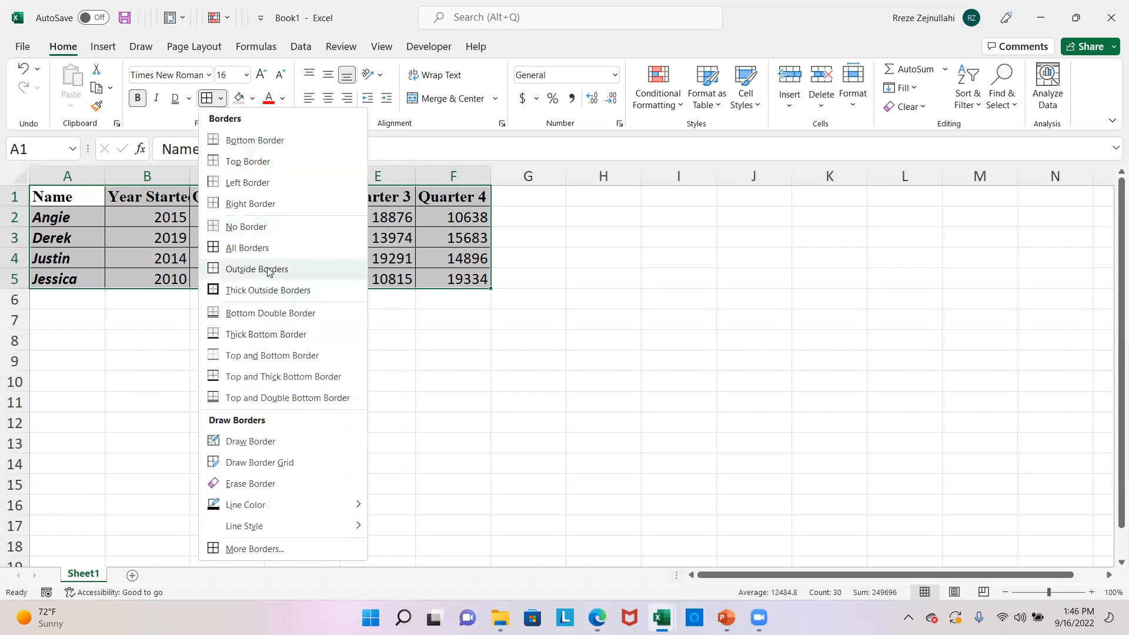
{"action": "left_click", "coordinate": [221, 100]}
{"action": "left_click", "coordinate": [207, 232]}
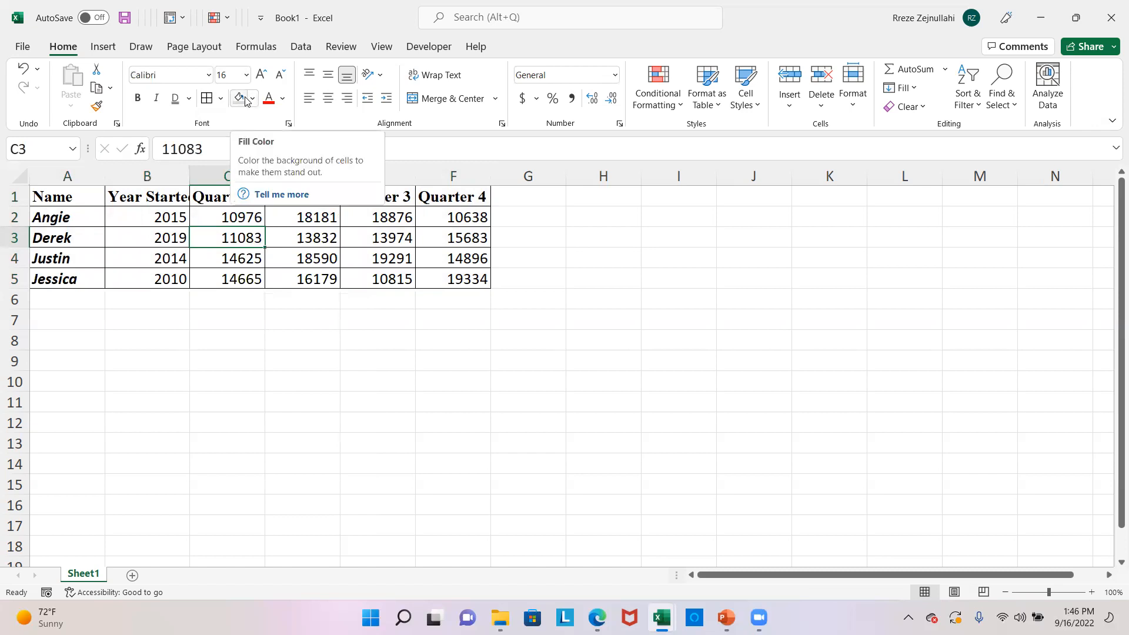
- Fill the header row A1:F1 with the standard Light Blue color
{"action": "left_click_drag", "start_coordinate": [88, 196], "coordinate": [438, 177]}
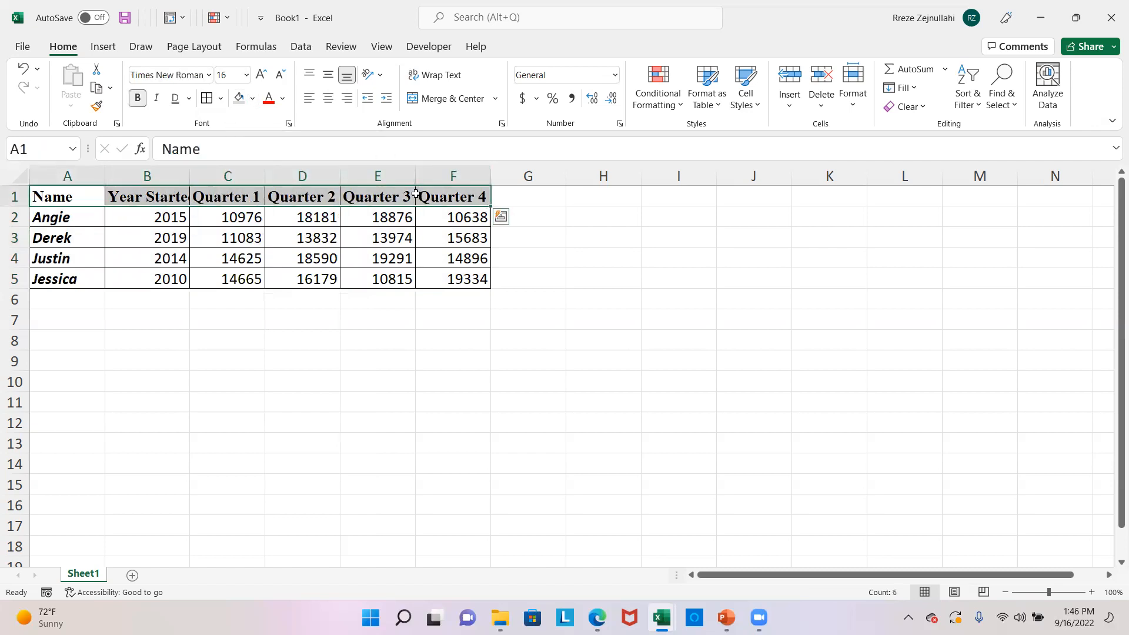
{"action": "left_click", "coordinate": [251, 100]}
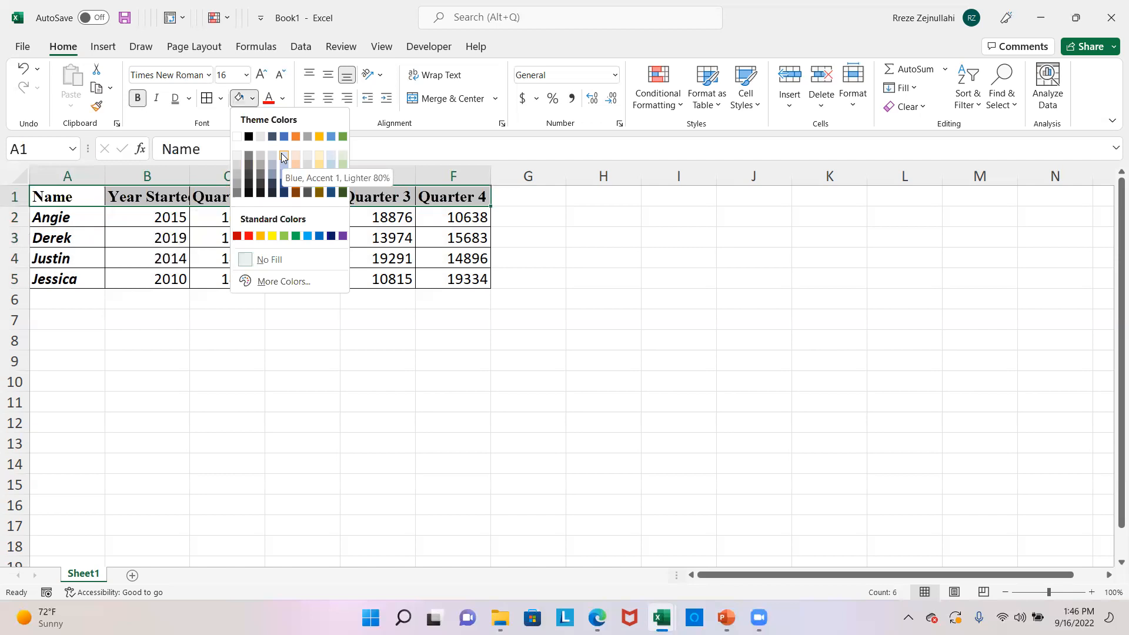
{"action": "left_click", "coordinate": [306, 235]}
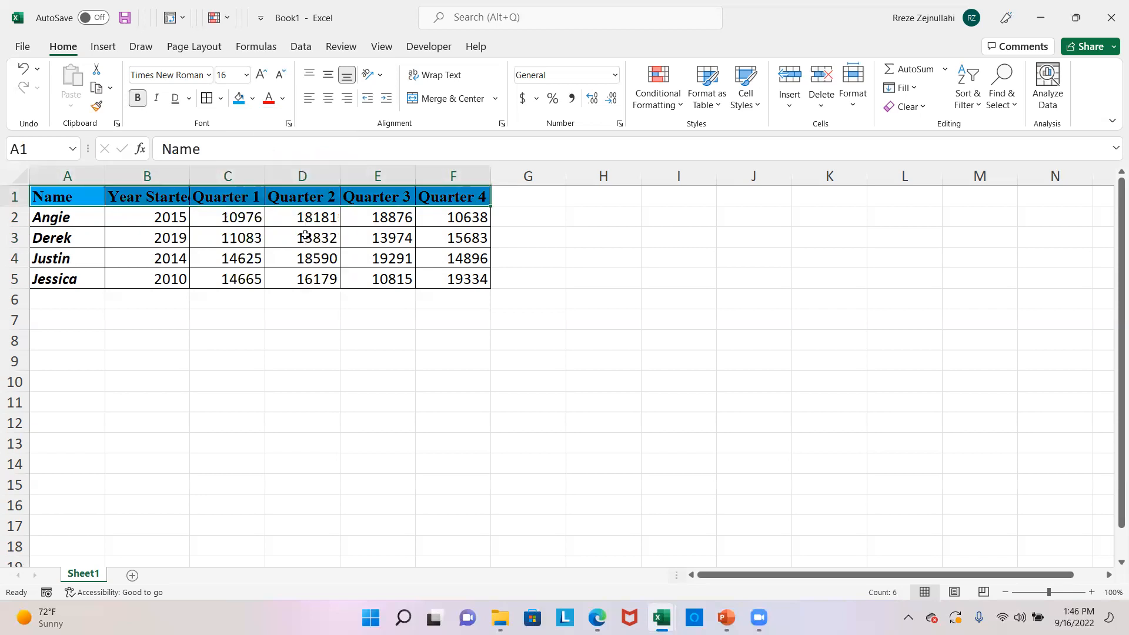
- Fill the names A2:A5 with Blue, Accent 1, Lighter 60% and the figures B2:F5 with Blue, Accent 1, Lighter 80%
{"action": "left_click_drag", "start_coordinate": [77, 219], "coordinate": [68, 283]}
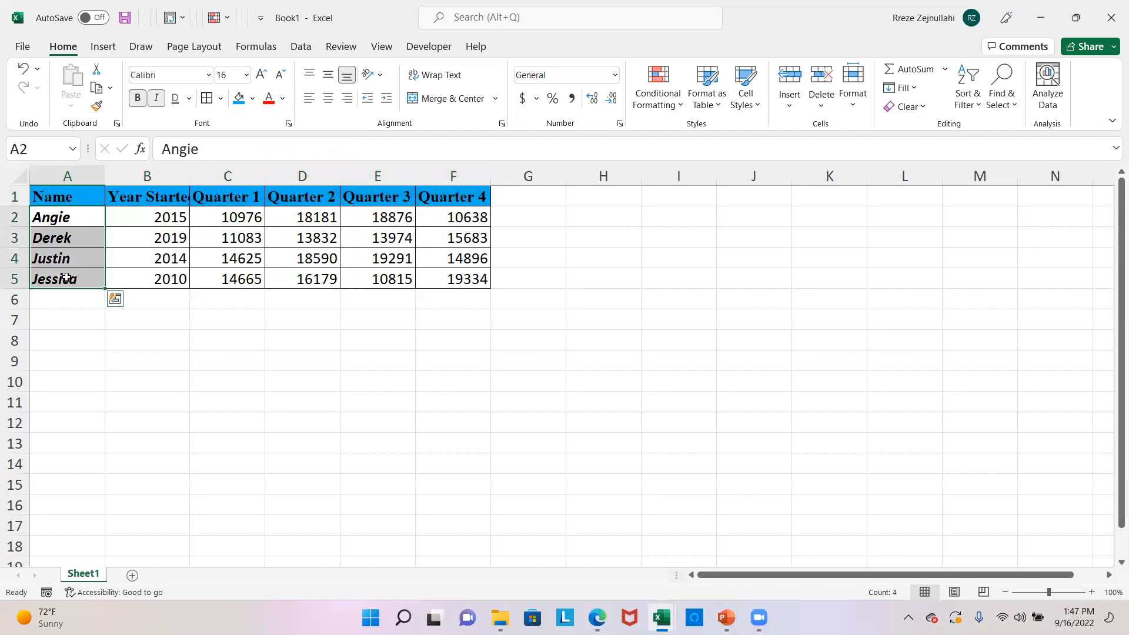
{"action": "left_click", "coordinate": [253, 98]}
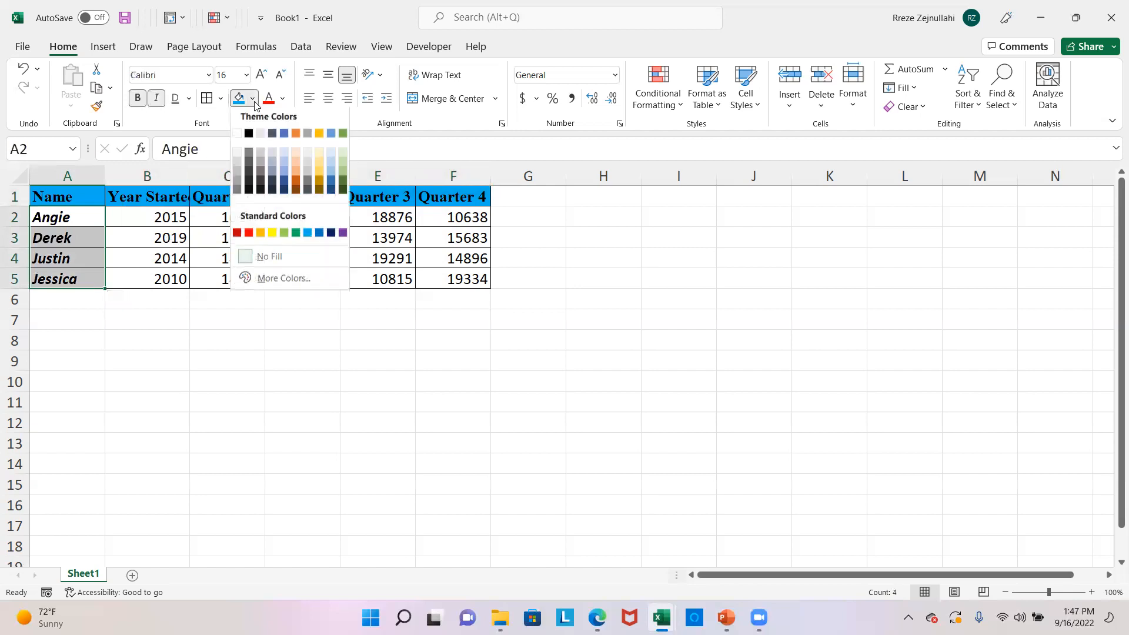
{"action": "left_click", "coordinate": [285, 160]}
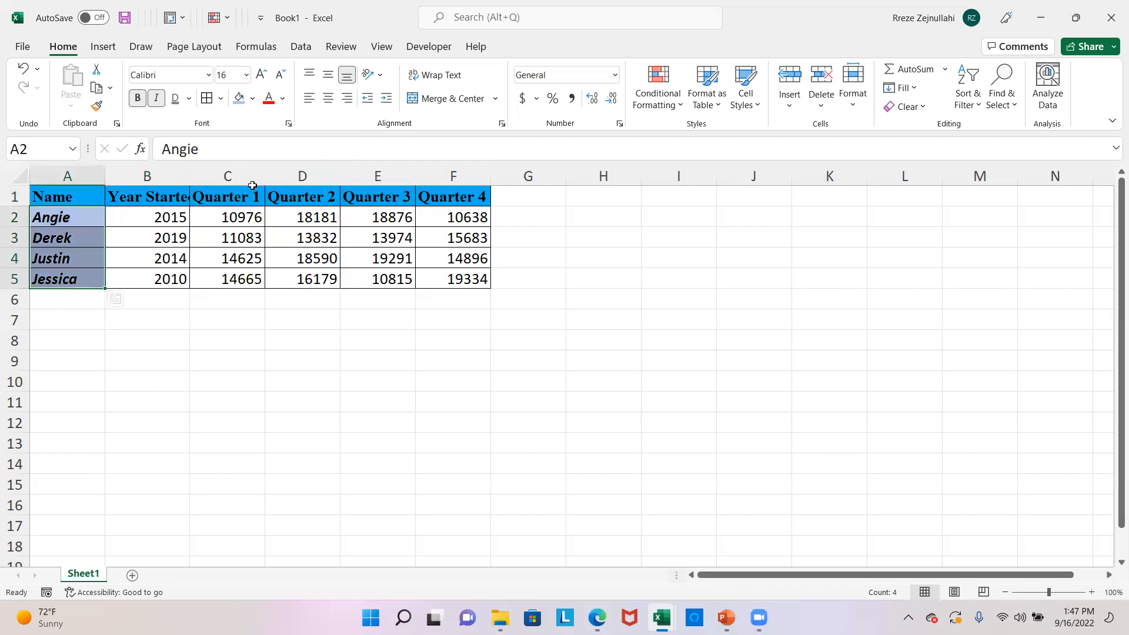
{"action": "left_click_drag", "start_coordinate": [159, 220], "coordinate": [447, 270]}
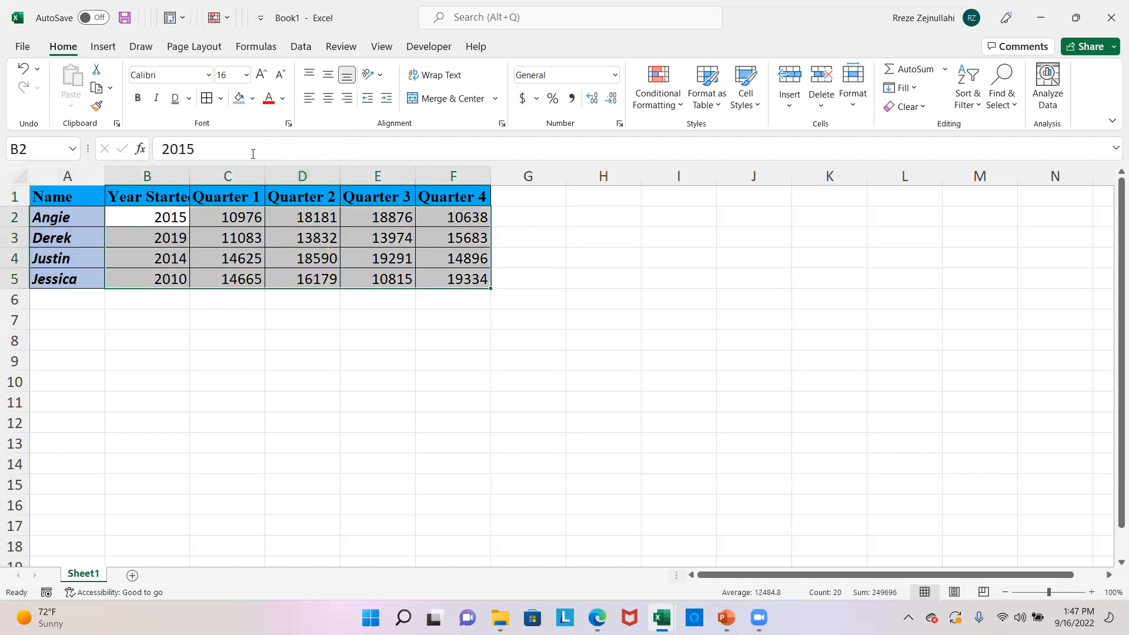
{"action": "left_click", "coordinate": [252, 100]}
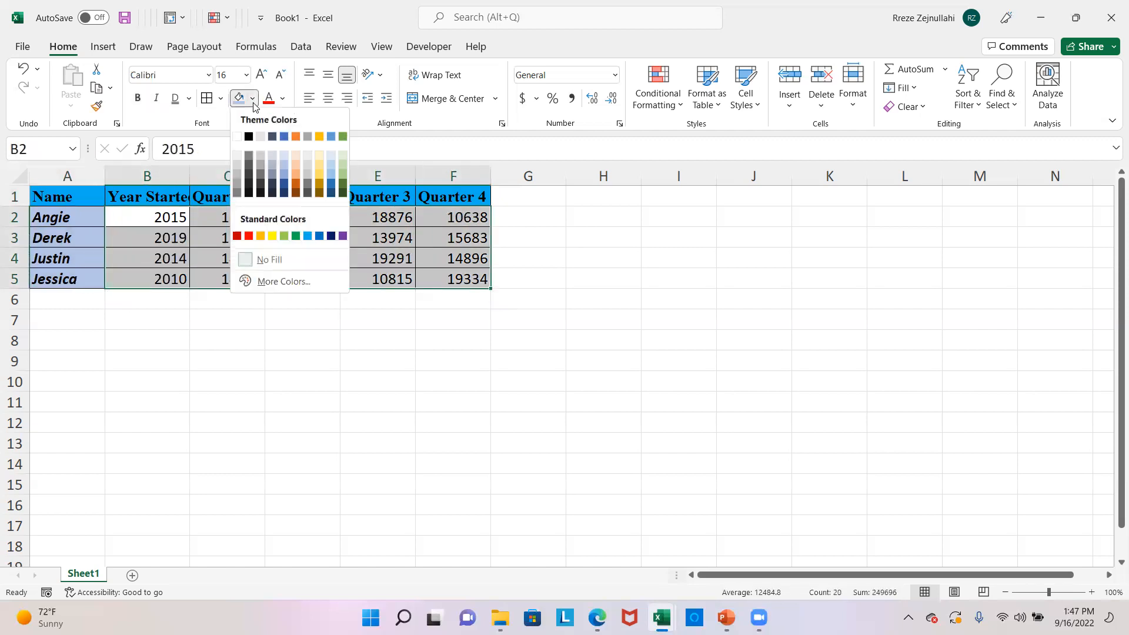
{"action": "left_click", "coordinate": [287, 155]}
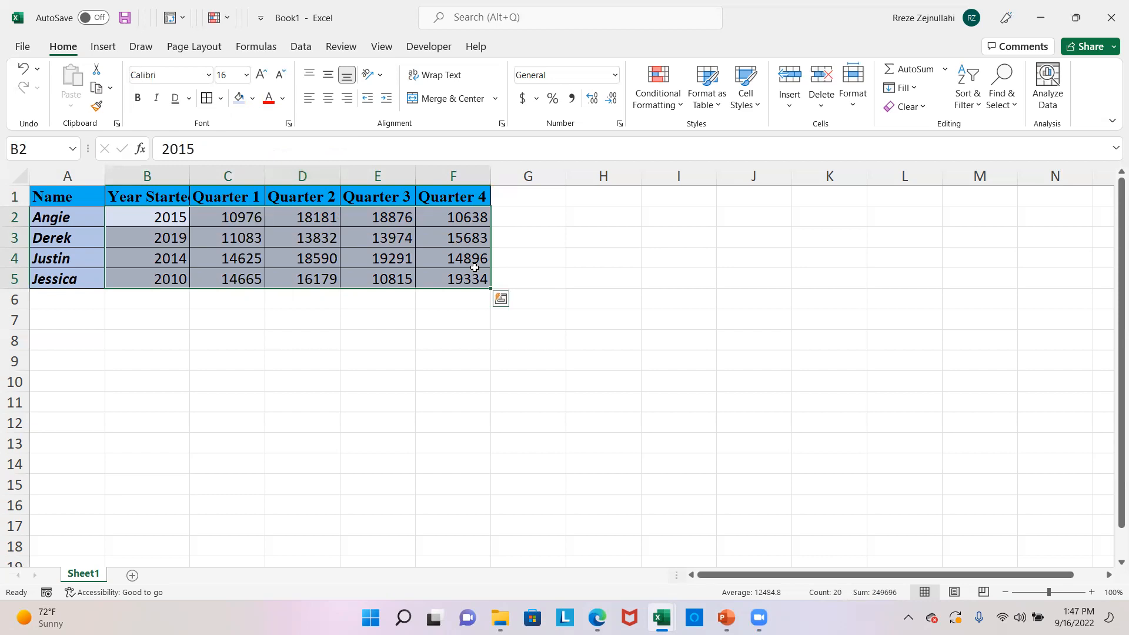
- Set the font color of the whole table A1:F5 to the standard Dark Blue
{"action": "left_click_drag", "start_coordinate": [470, 281], "coordinate": [42, 196]}
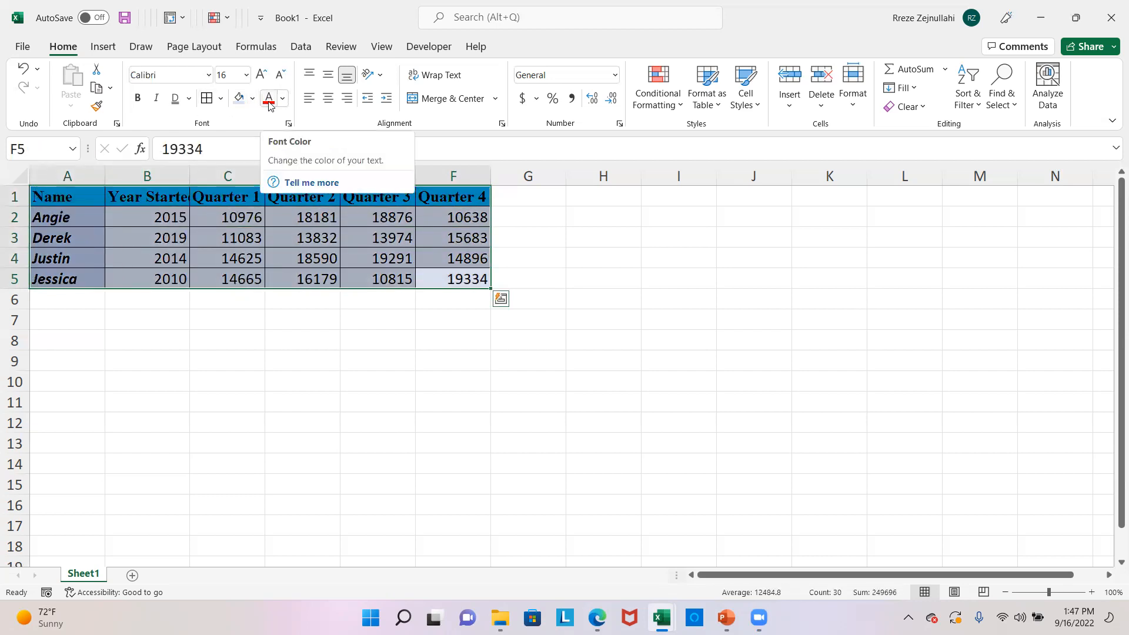
{"action": "left_click", "coordinate": [287, 100]}
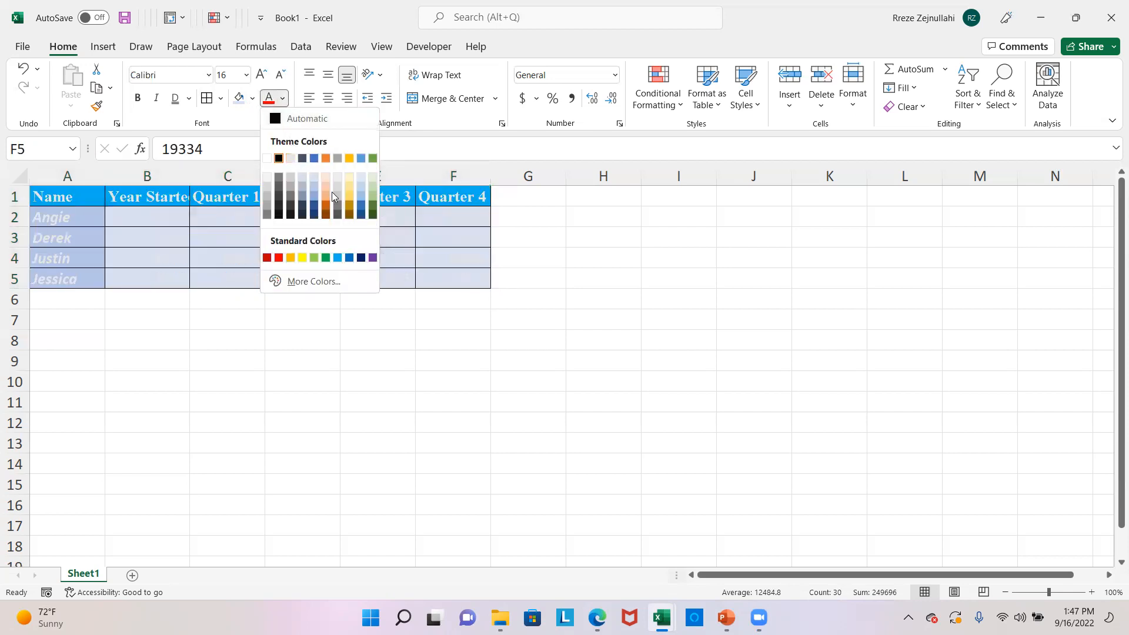
{"action": "left_click", "coordinate": [361, 258]}
{"action": "left_click", "coordinate": [344, 363]}
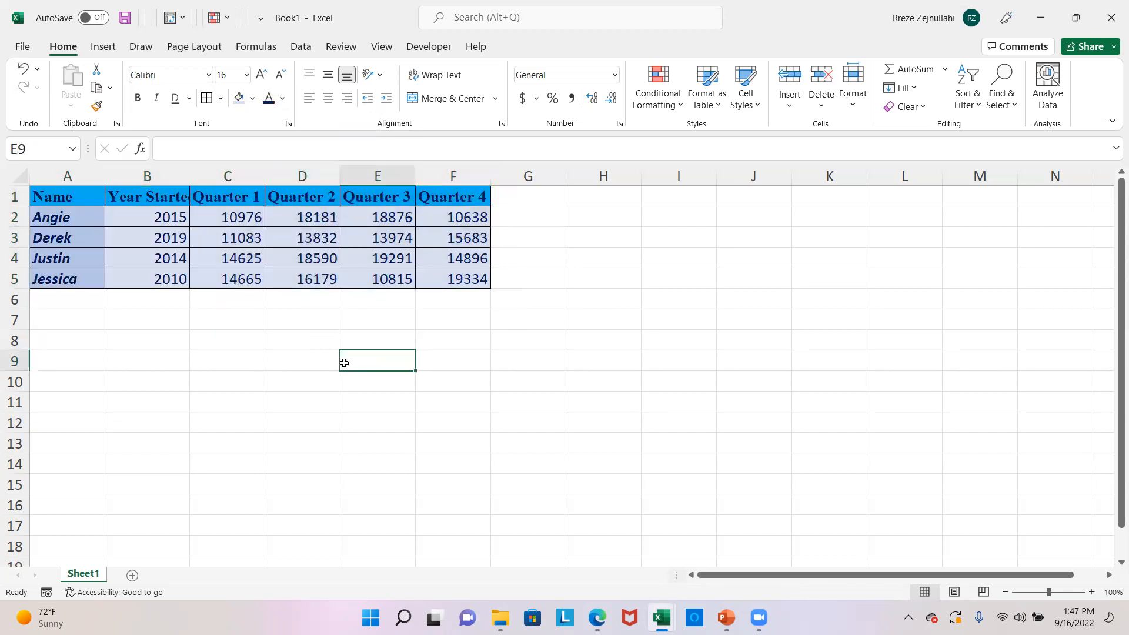